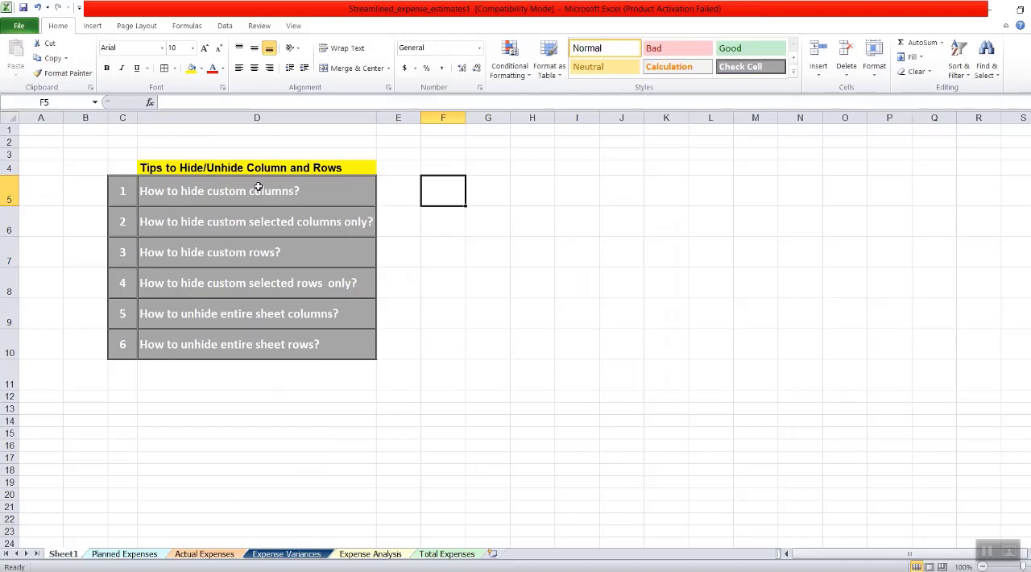
- Review the list of six tips for hiding and unhiding columns and rows on Sheet1
left_click_drag(263, 194, 246, 344)
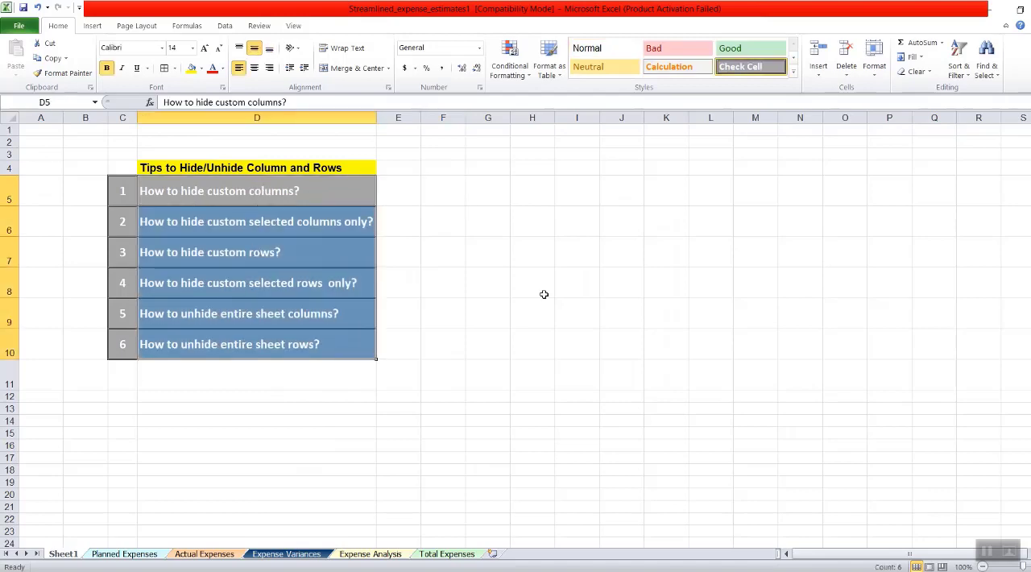
left_click(593, 243)
left_click(236, 191)
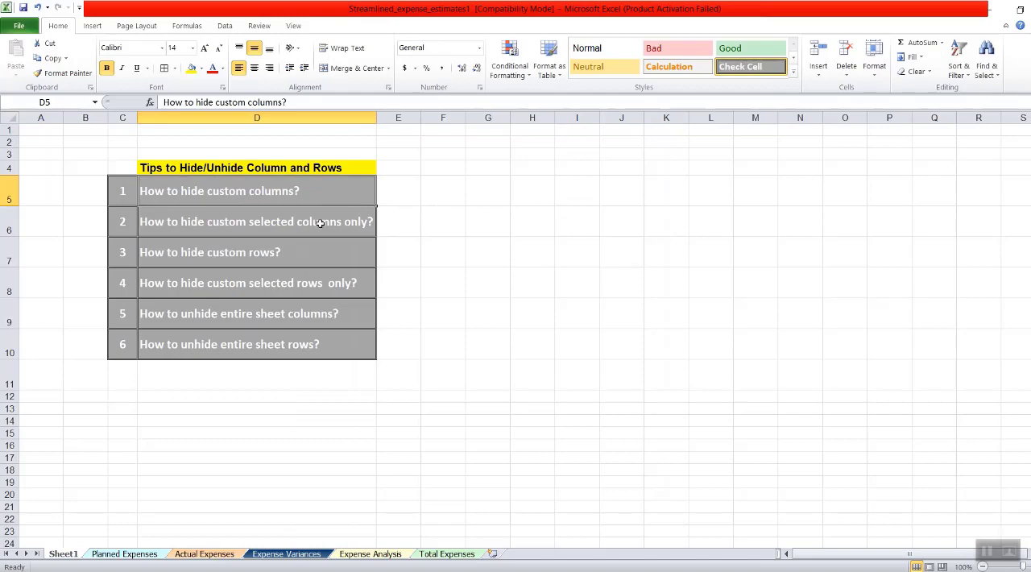
left_click_drag(466, 230, 475, 216)
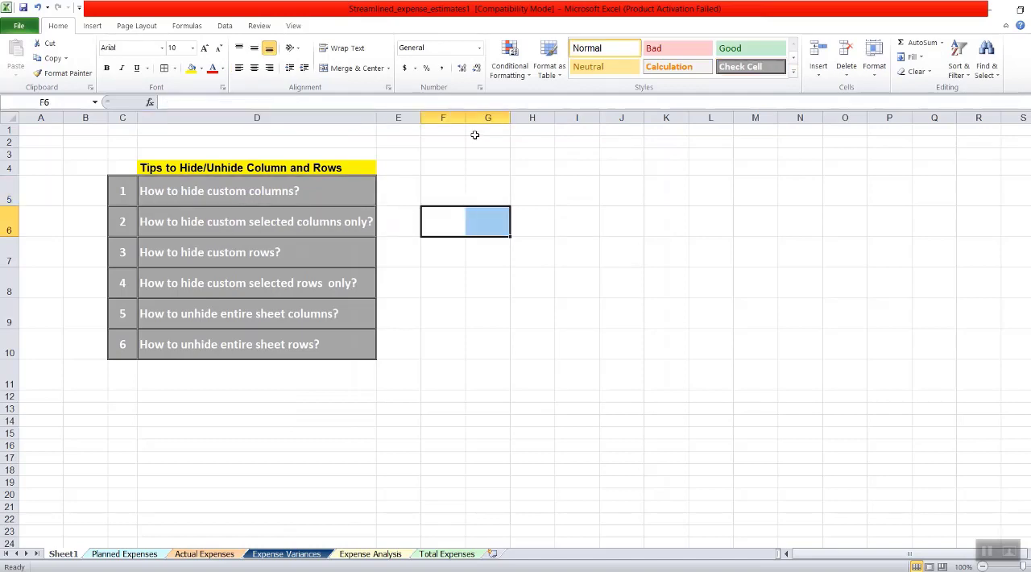
left_click(483, 117)
left_click(631, 118)
left_click(710, 117)
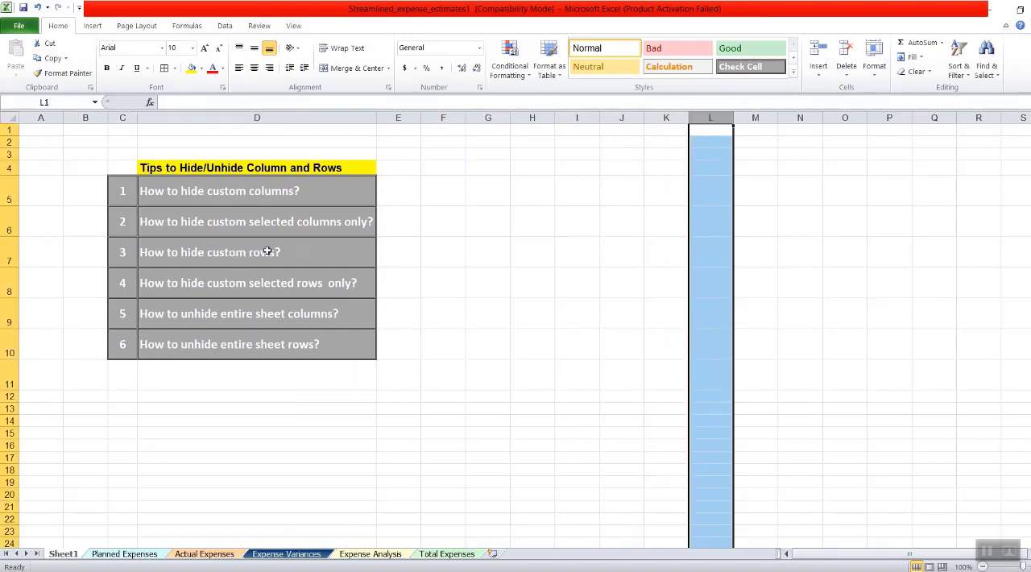
left_click(388, 254)
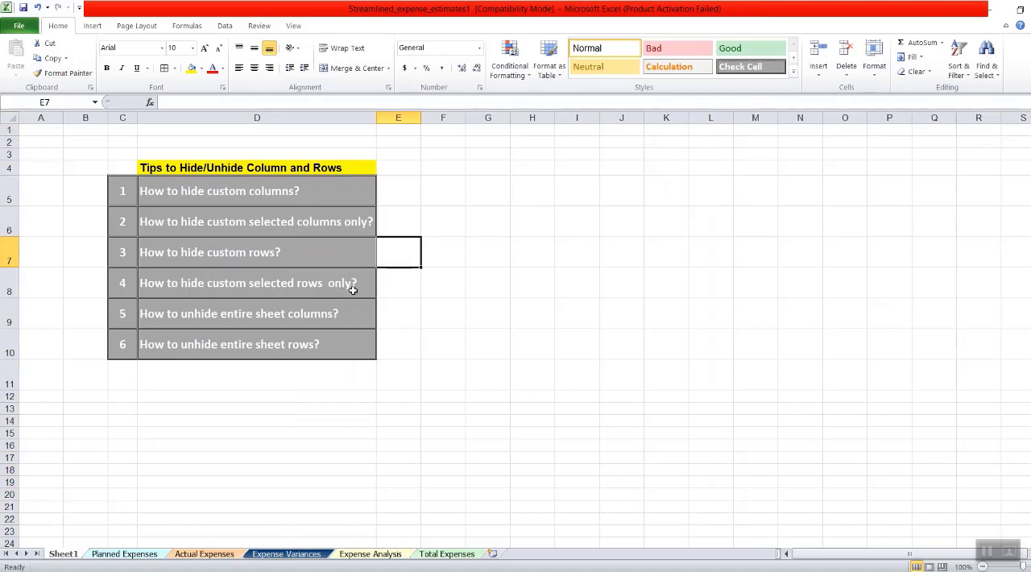
left_click(250, 314)
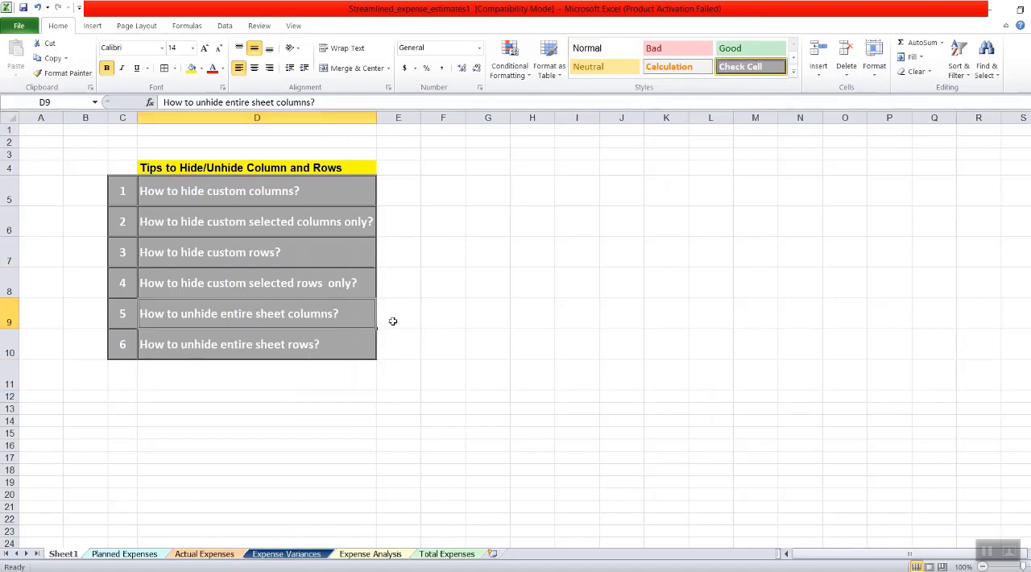
left_click(514, 357)
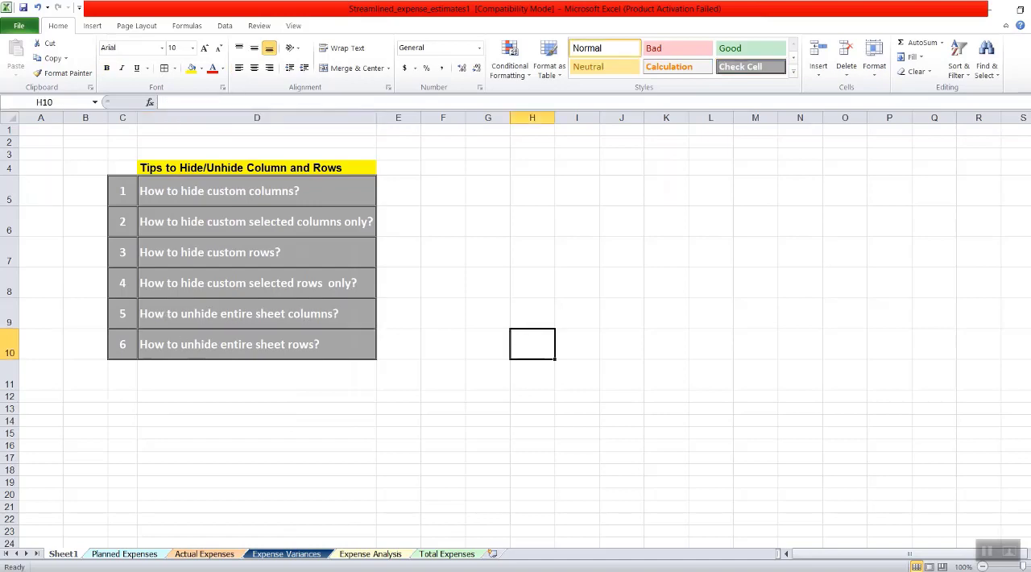
left_click(7, 117)
left_click(604, 271)
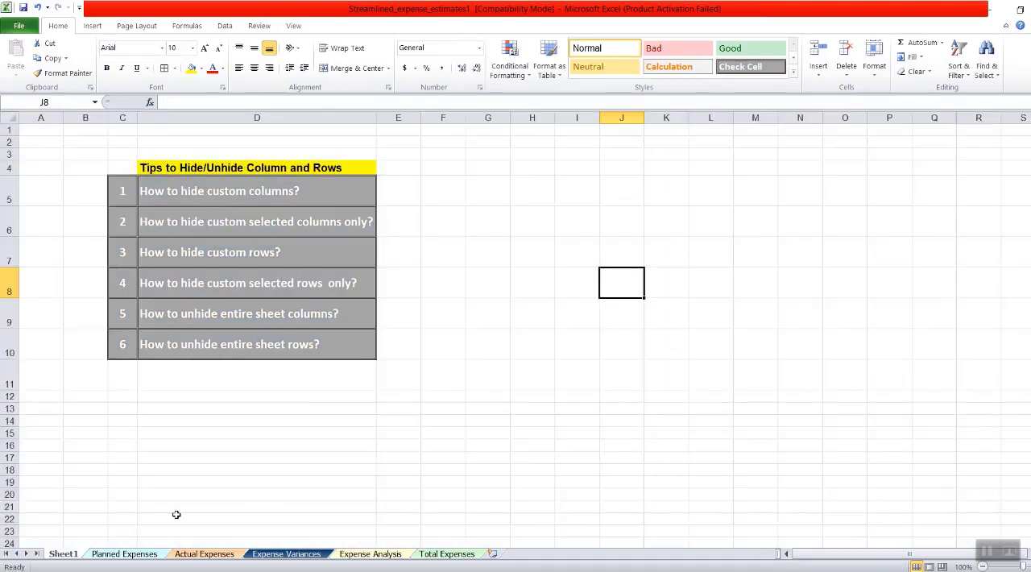
left_click(448, 353)
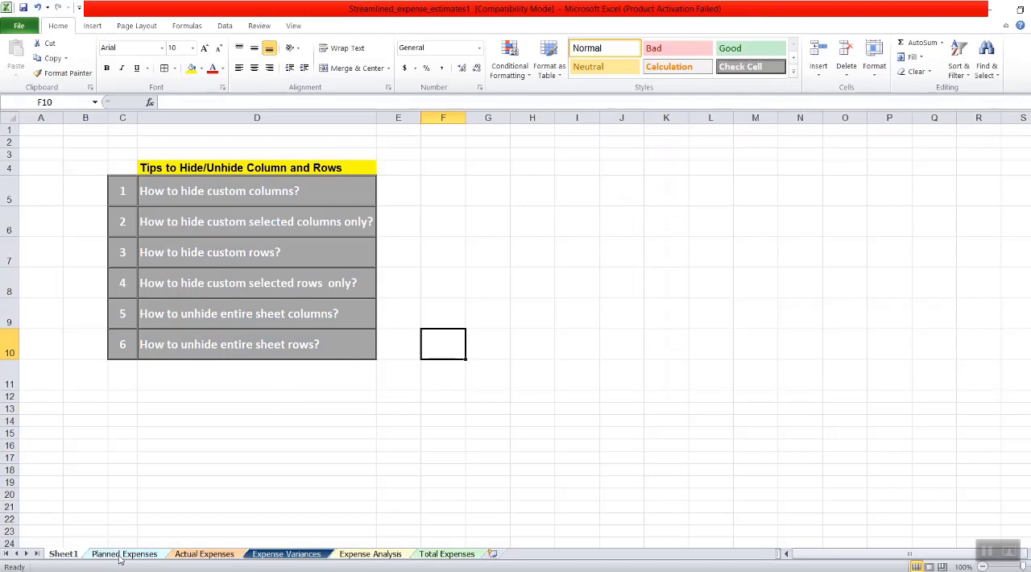
left_click(393, 227)
left_click(487, 192)
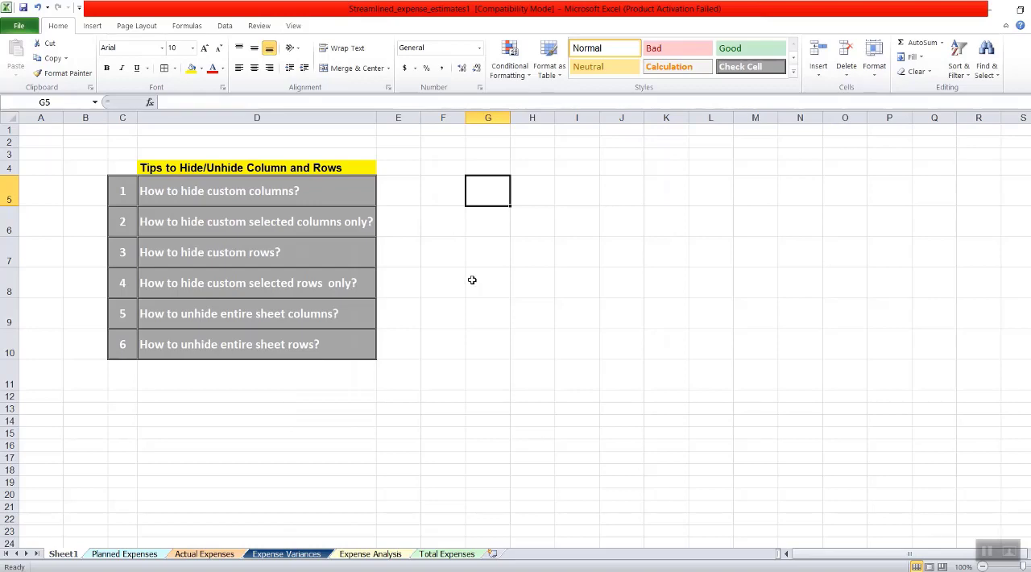
left_click(393, 269)
left_click(301, 217)
- Open the Planned Expenses sheet and examine its monthly columns, YEAR column and totals rows
left_click(112, 554)
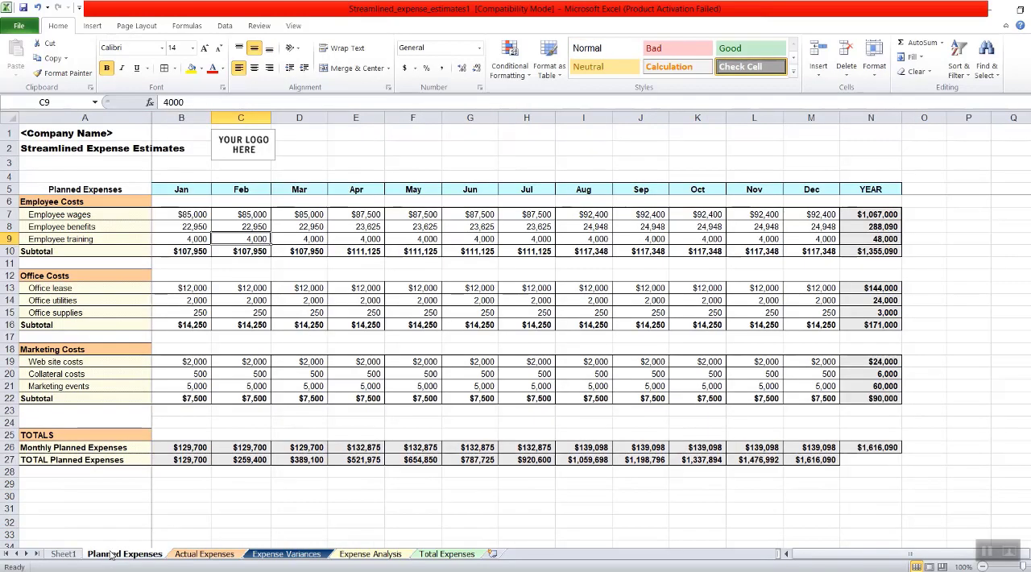
left_click(452, 162)
left_click(414, 117)
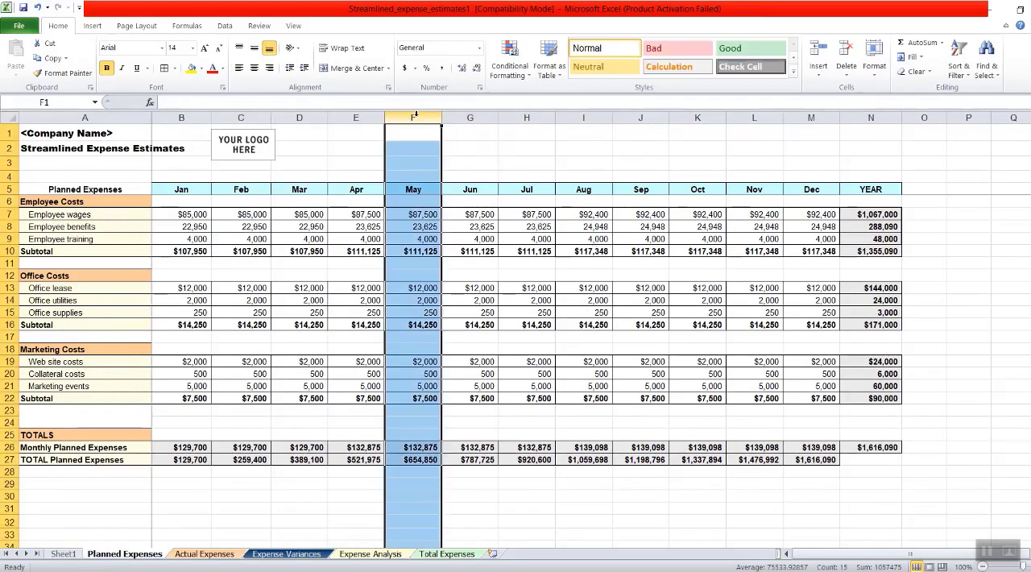
left_click(745, 149)
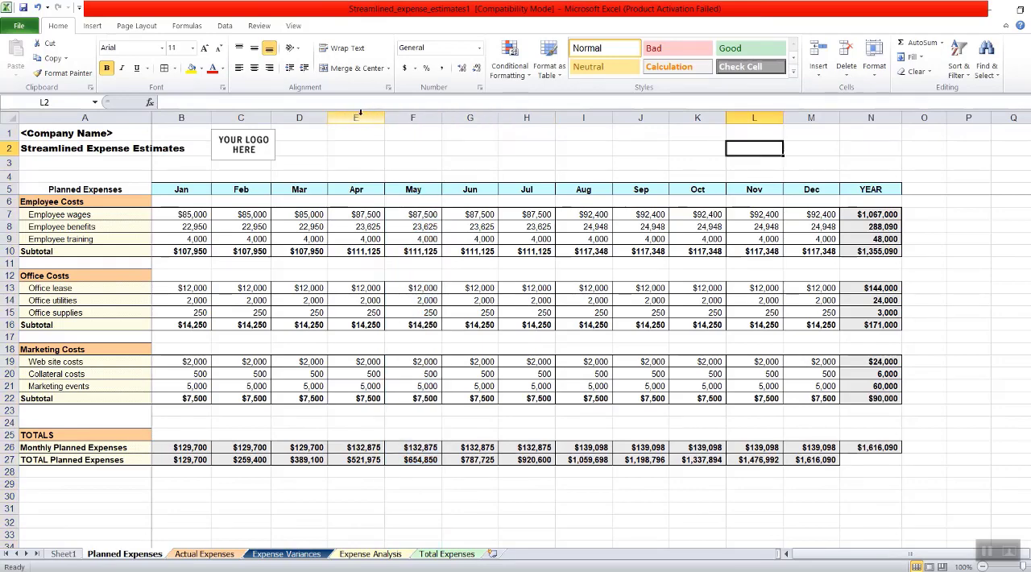
left_click_drag(356, 118, 422, 119)
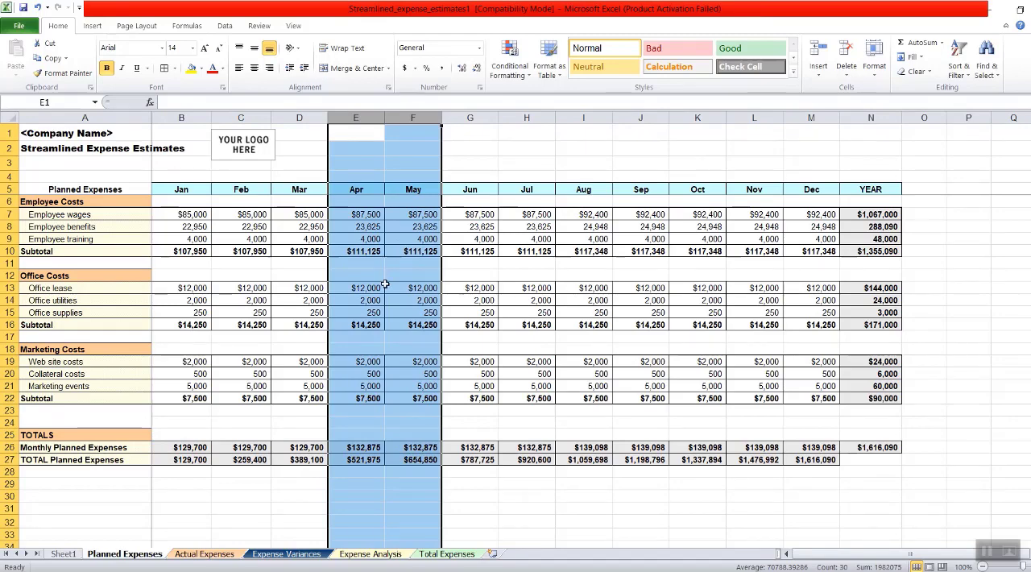
left_click(882, 119)
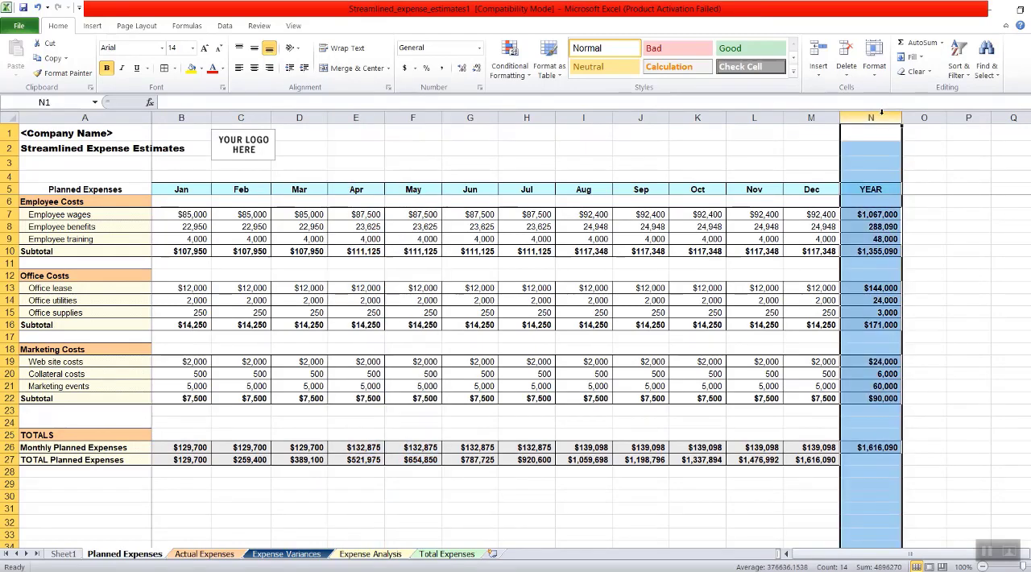
left_click(865, 264)
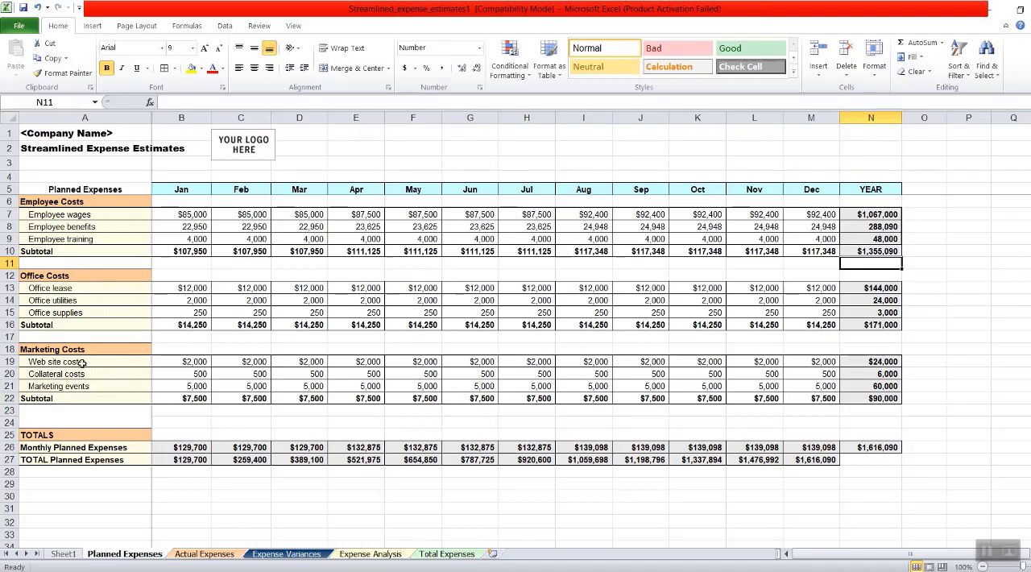
left_click(257, 311)
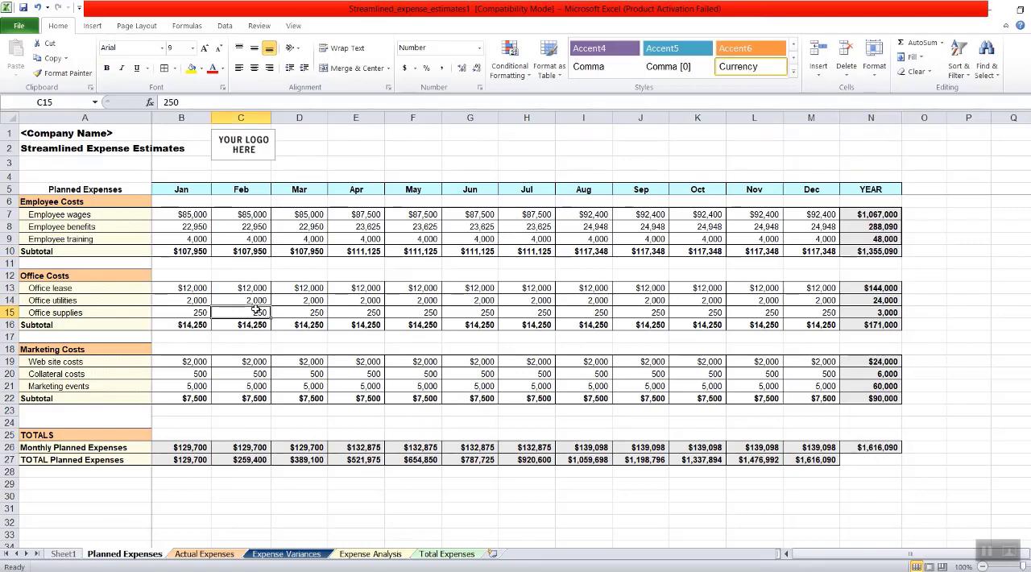
left_click(847, 472)
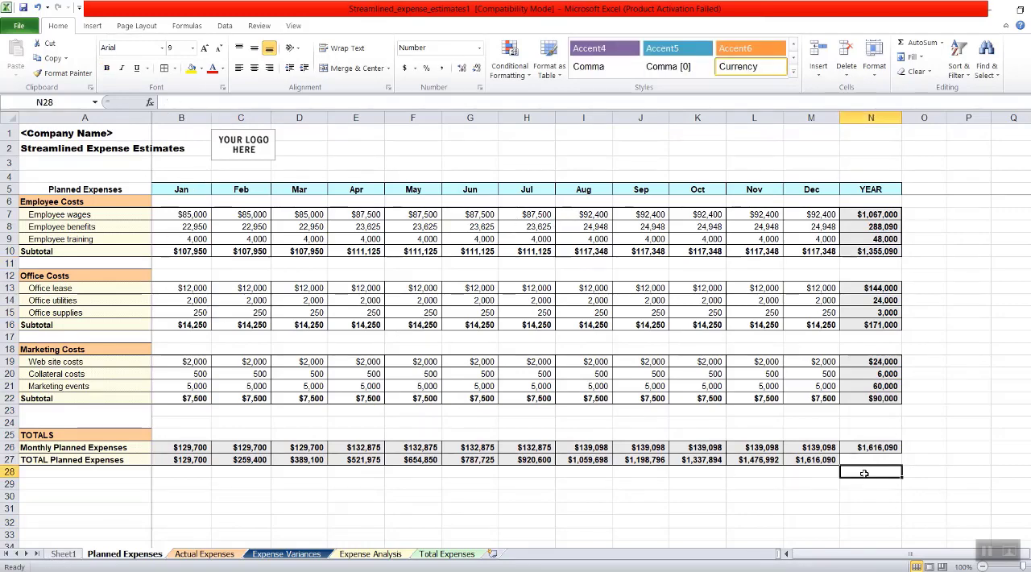
- Preview the printout of the Planned Expenses sheet and save the workbook as an Excel Workbook named Streamlined_expense_estimates1 in Documents
left_click(19, 25)
left_click(32, 198)
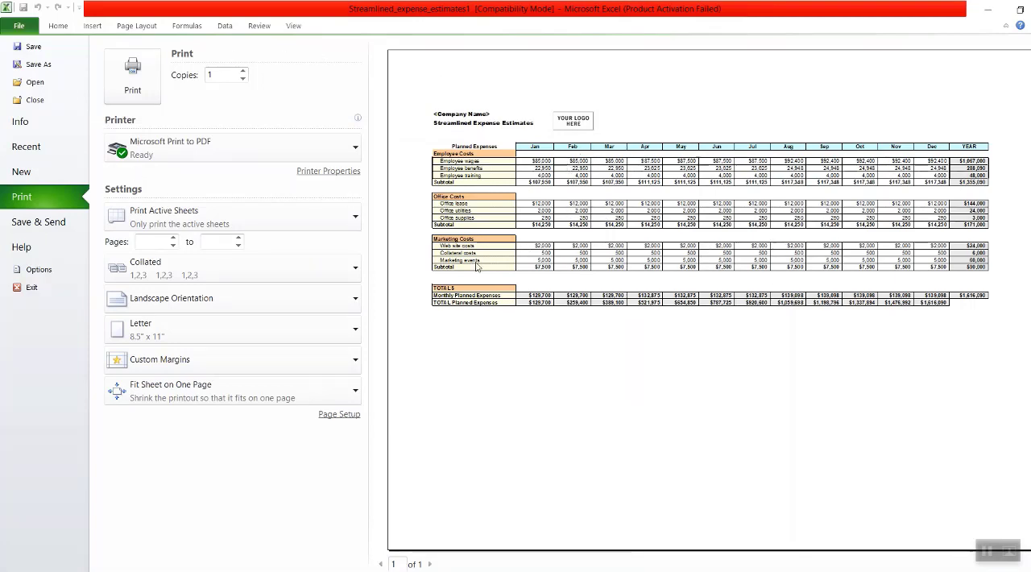
left_click(48, 55)
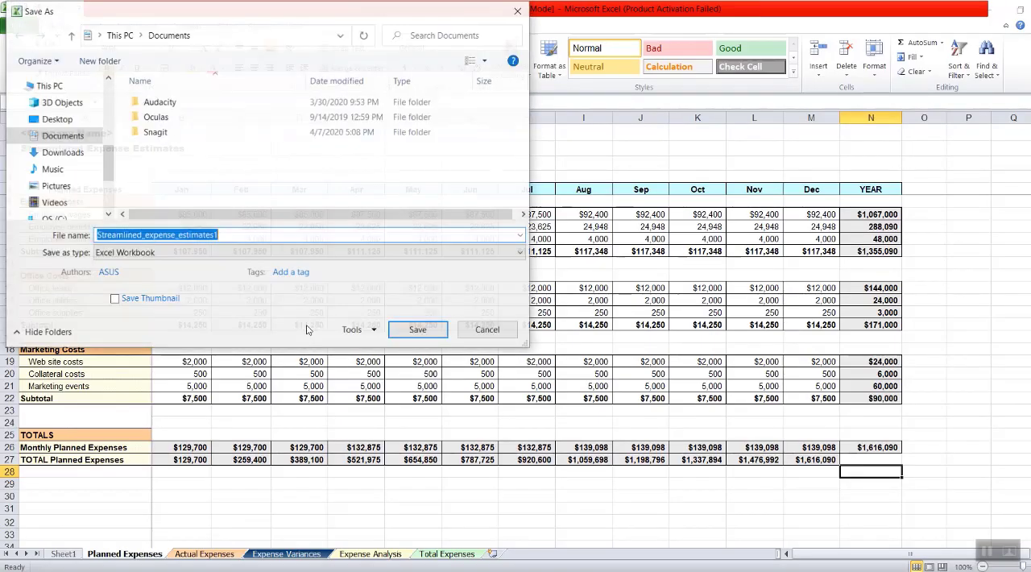
left_click(407, 330)
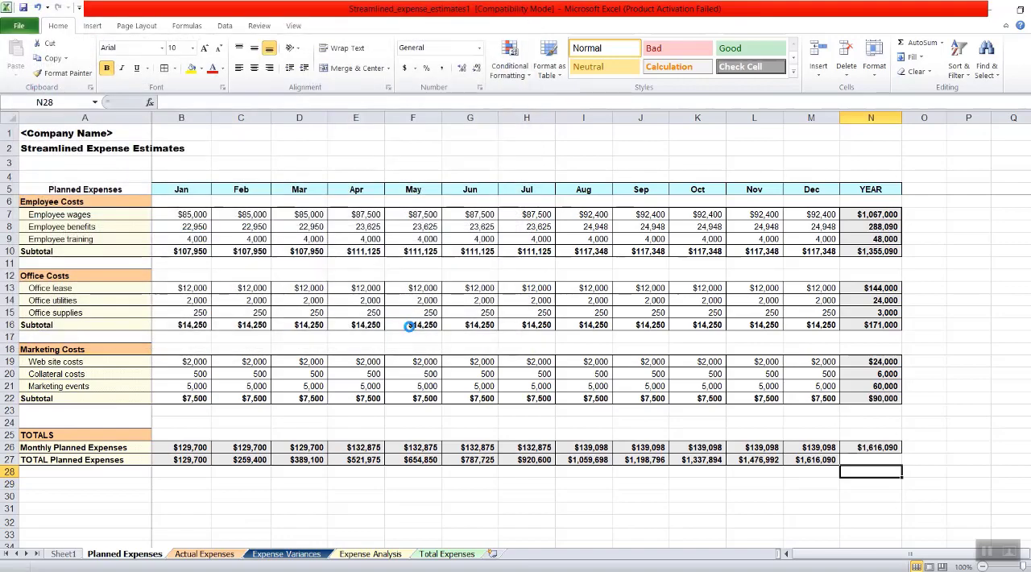
left_click(354, 149)
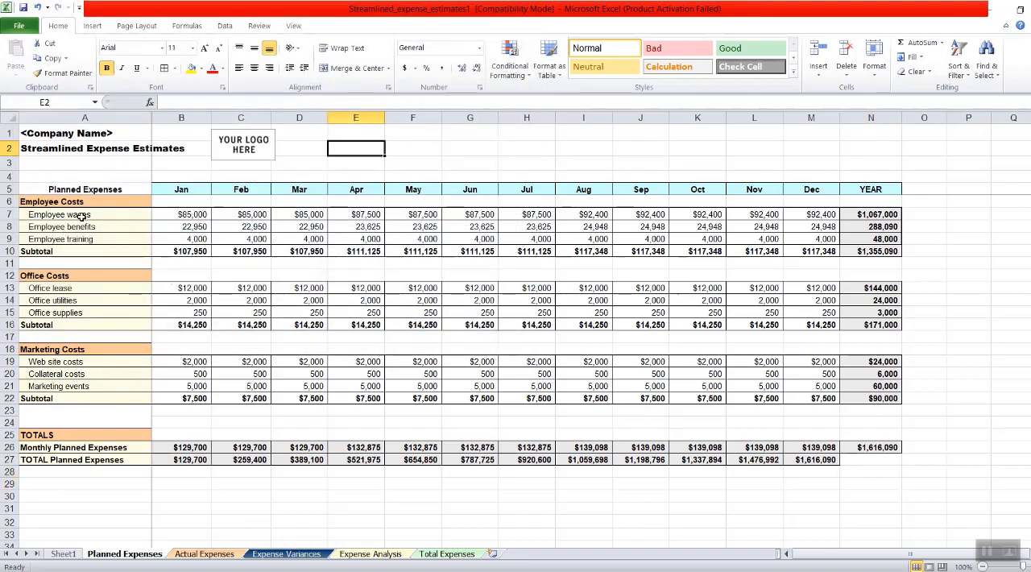
left_click(307, 117)
left_click(471, 117)
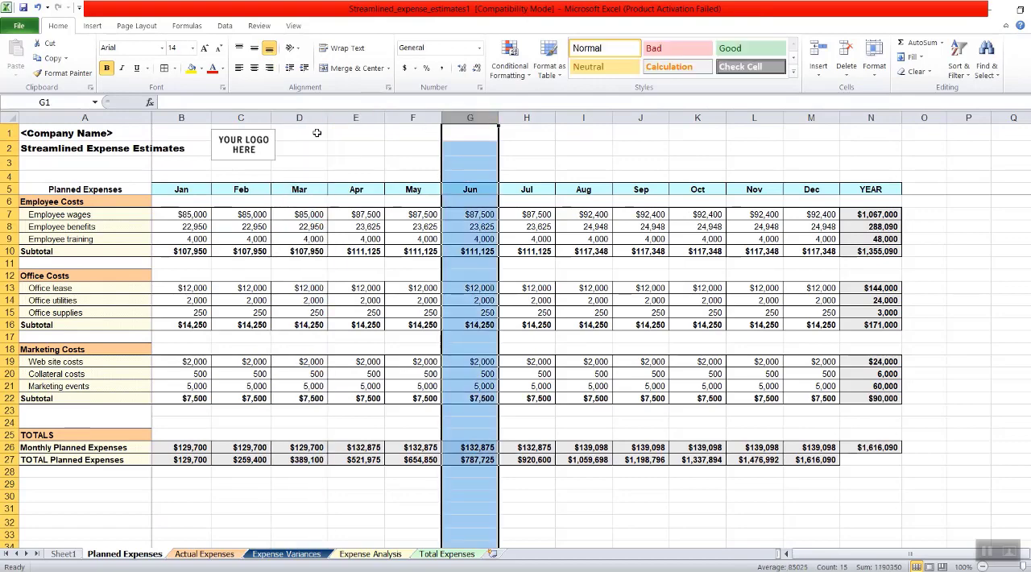
left_click(310, 148)
- Hide column D, which holds the Mar figures, on the Planned Expenses sheet
left_click(298, 117)
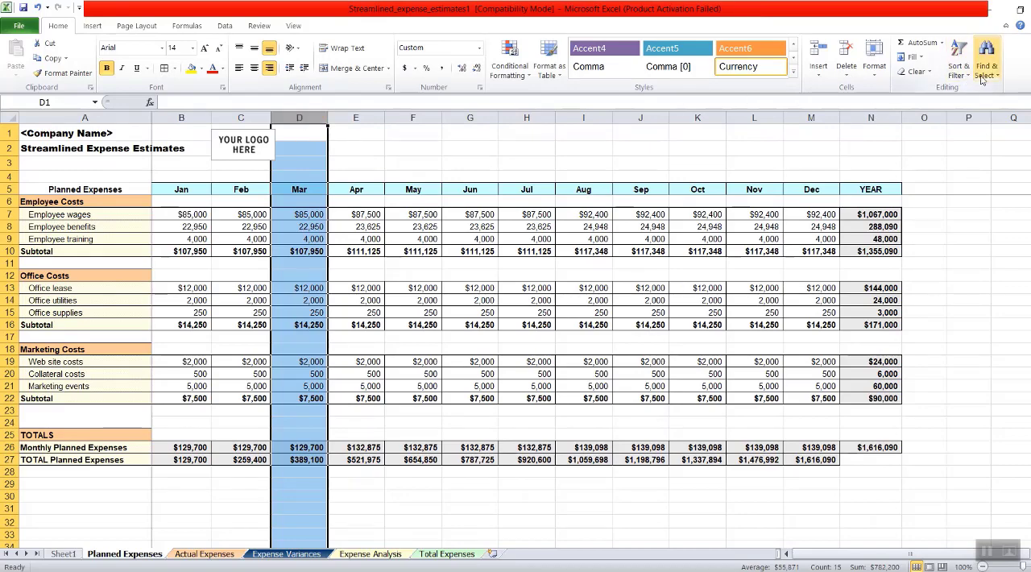
left_click(874, 66)
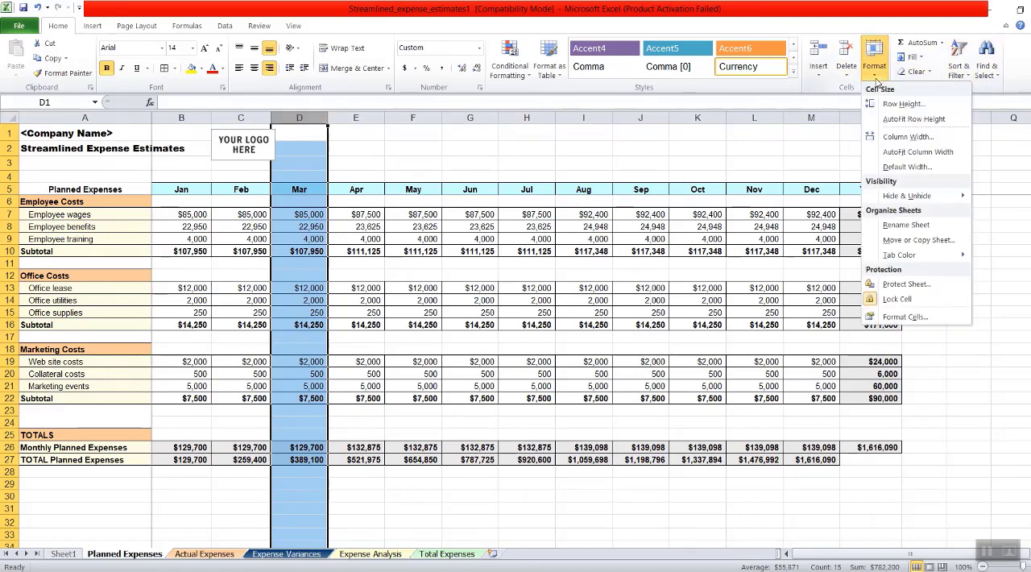
mouse_move(898, 197)
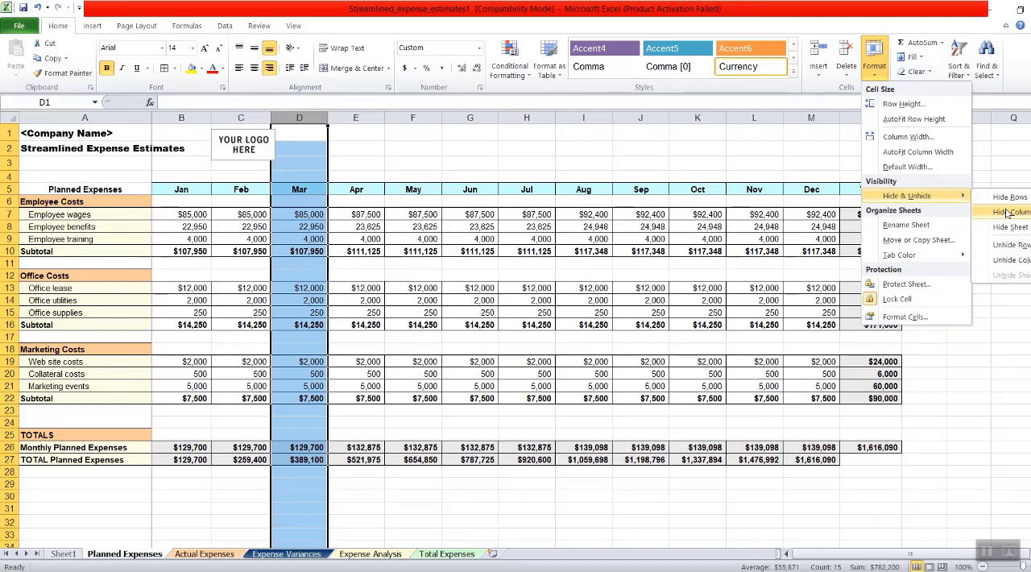
left_click(462, 8)
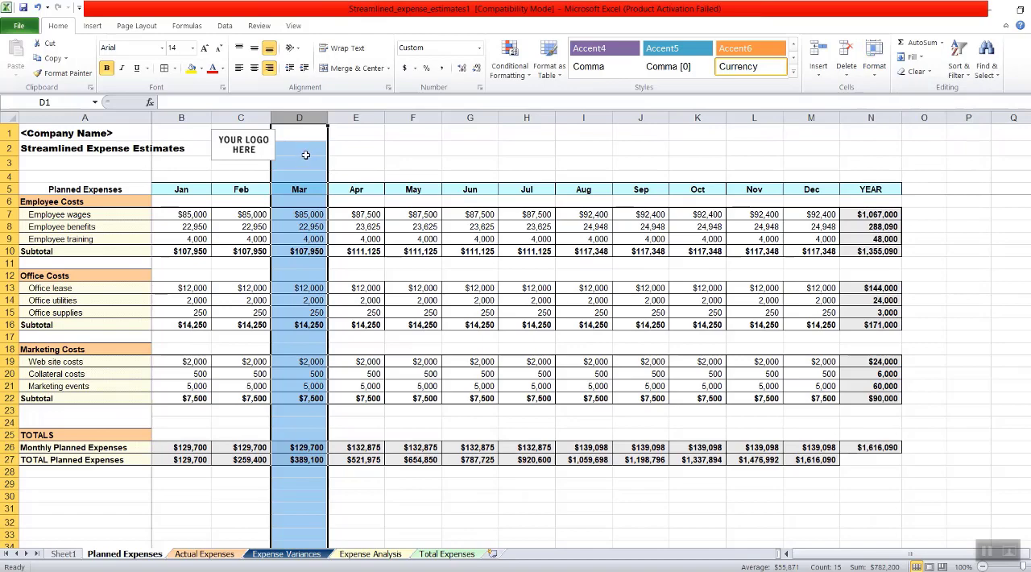
right_click(308, 139)
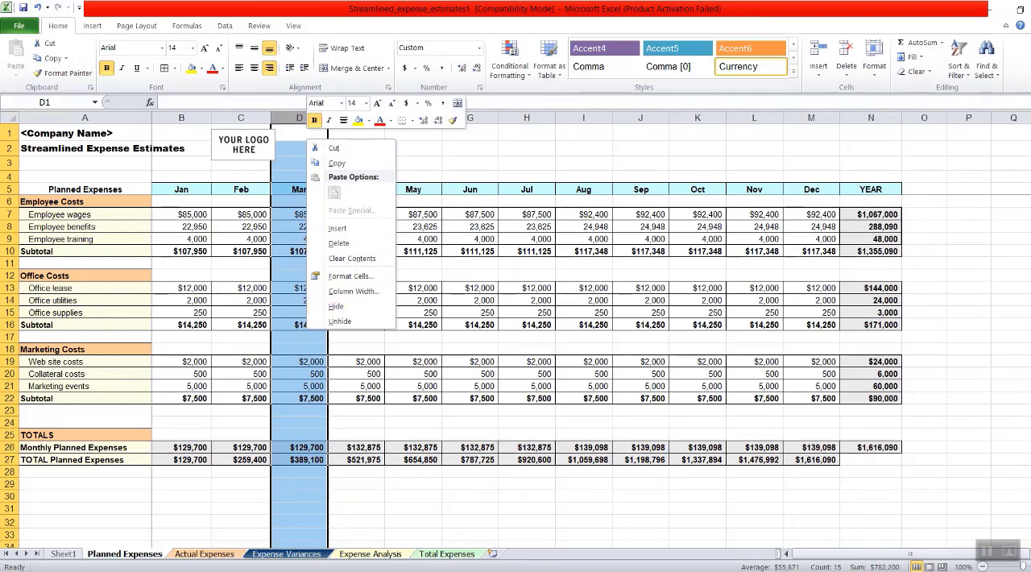
key("Escape")
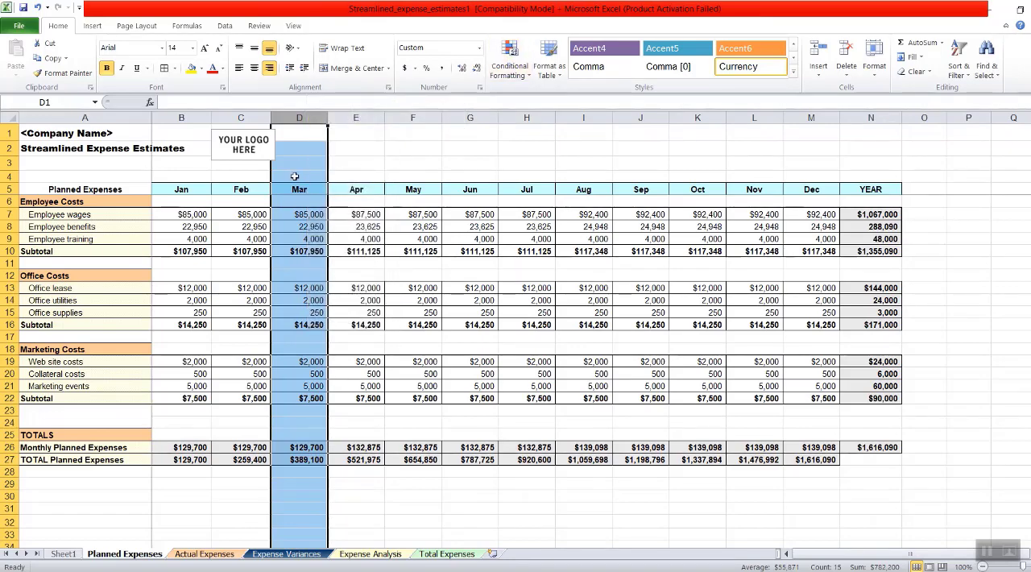
right_click(296, 175)
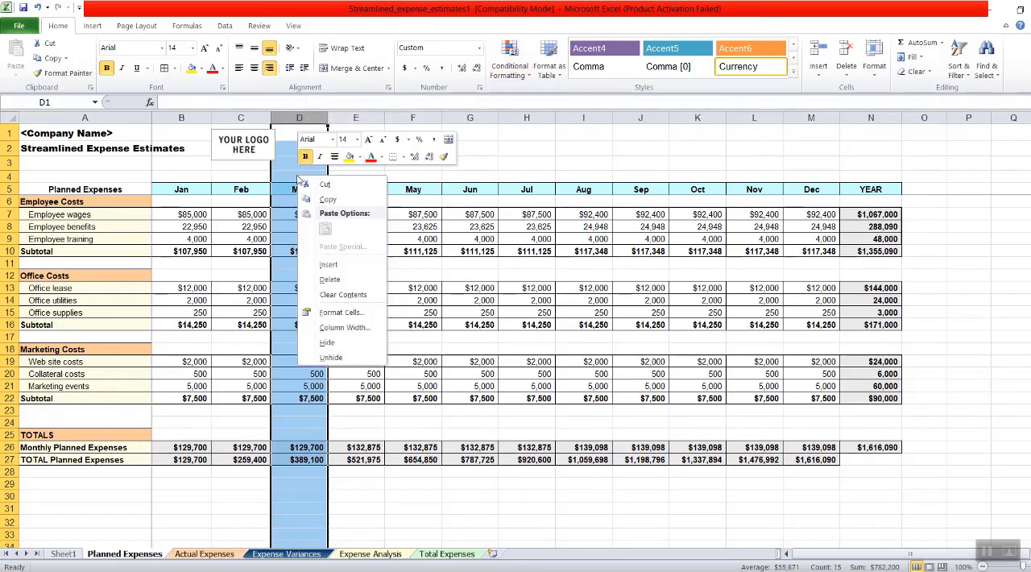
left_click(349, 340)
left_click(560, 150)
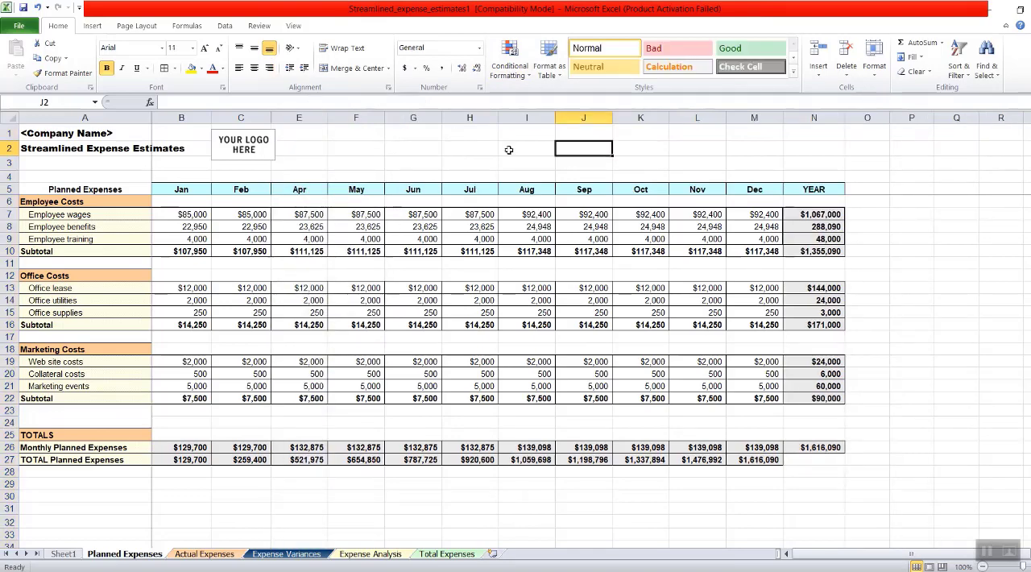
- Hide column G, which holds the Jun figures, on the Planned Expenses sheet
left_click(422, 118)
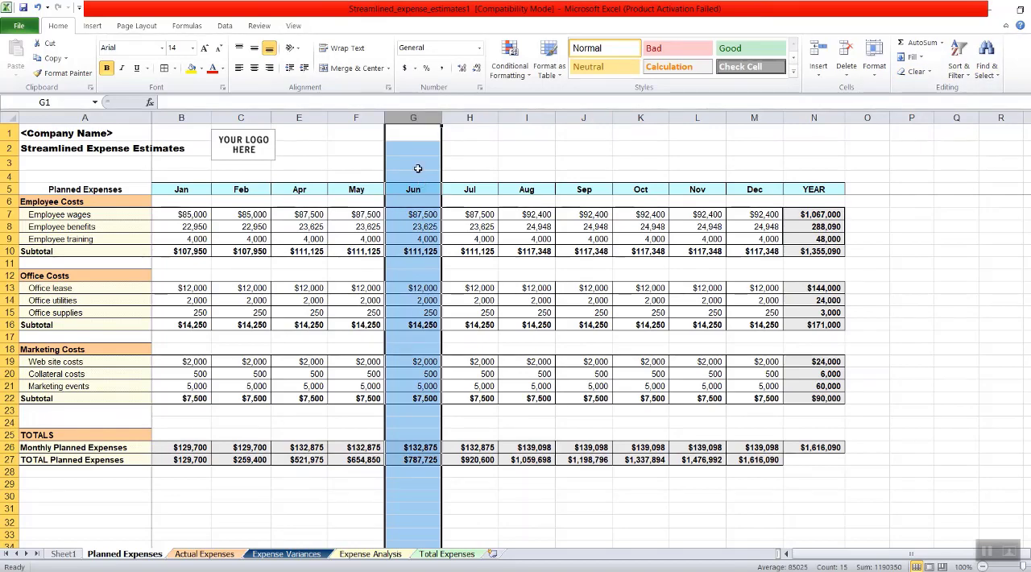
left_click(872, 72)
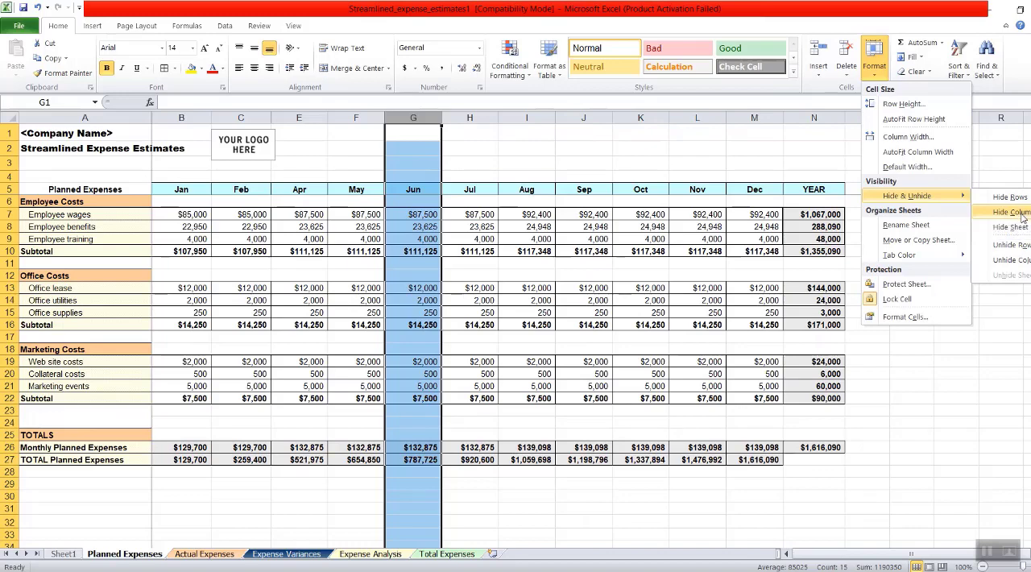
left_click(1011, 211)
left_click(811, 177)
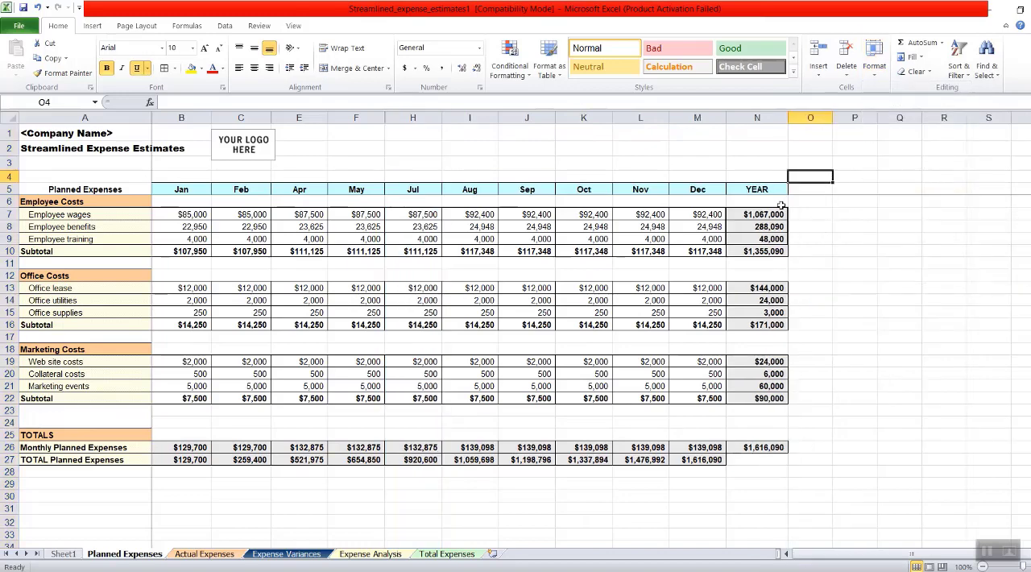
- Check the YEAR column on the Planned Expenses sheet and preview the sheet's printout with the Mar and Jun columns hidden
left_click_drag(761, 201, 760, 467)
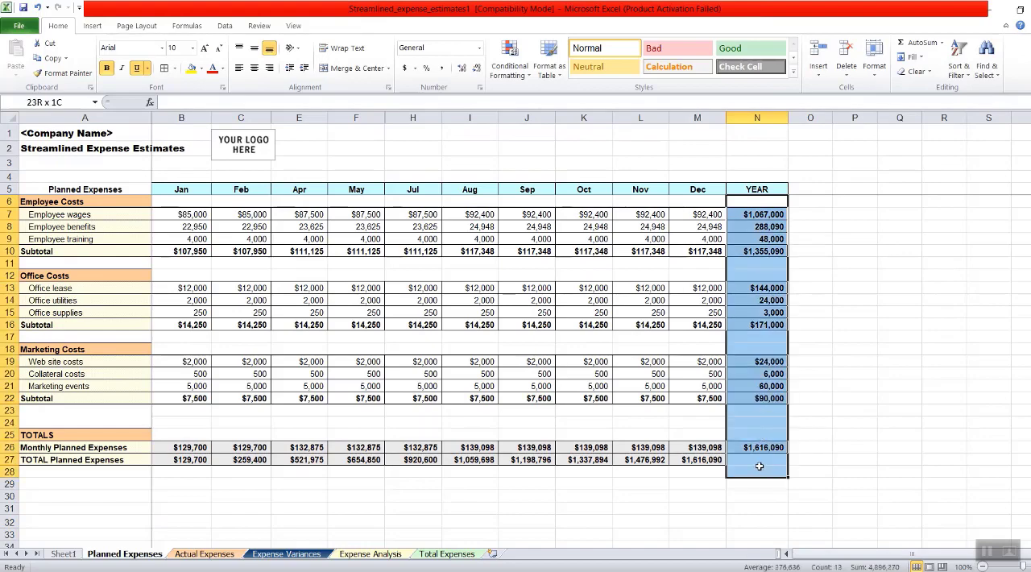
left_click(296, 149)
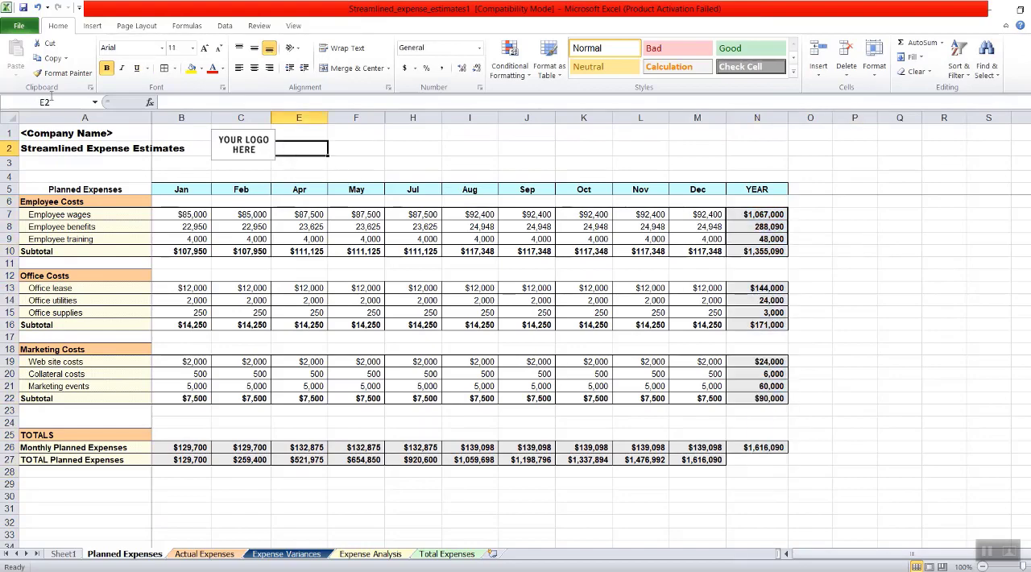
left_click(19, 29)
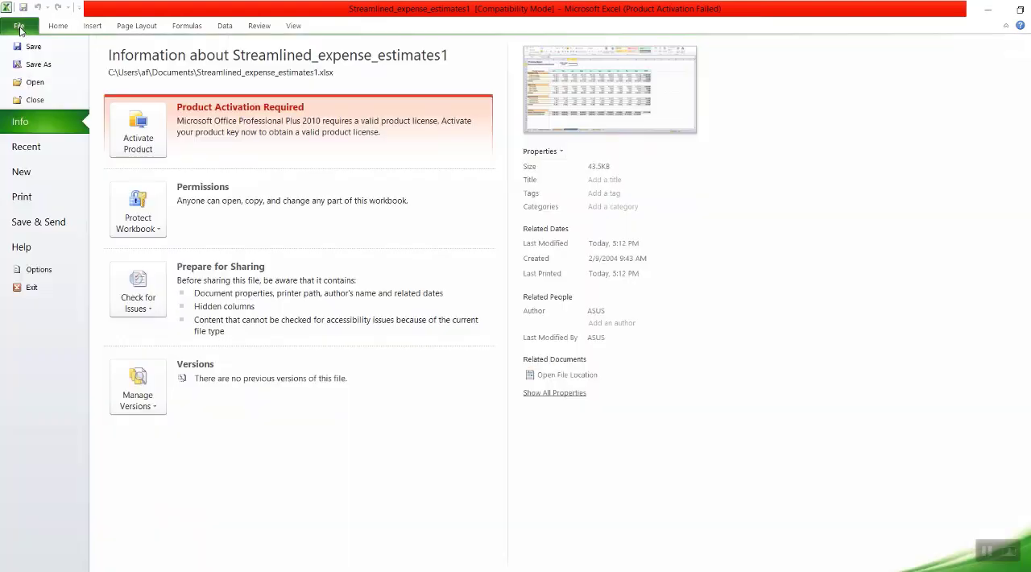
left_click(47, 197)
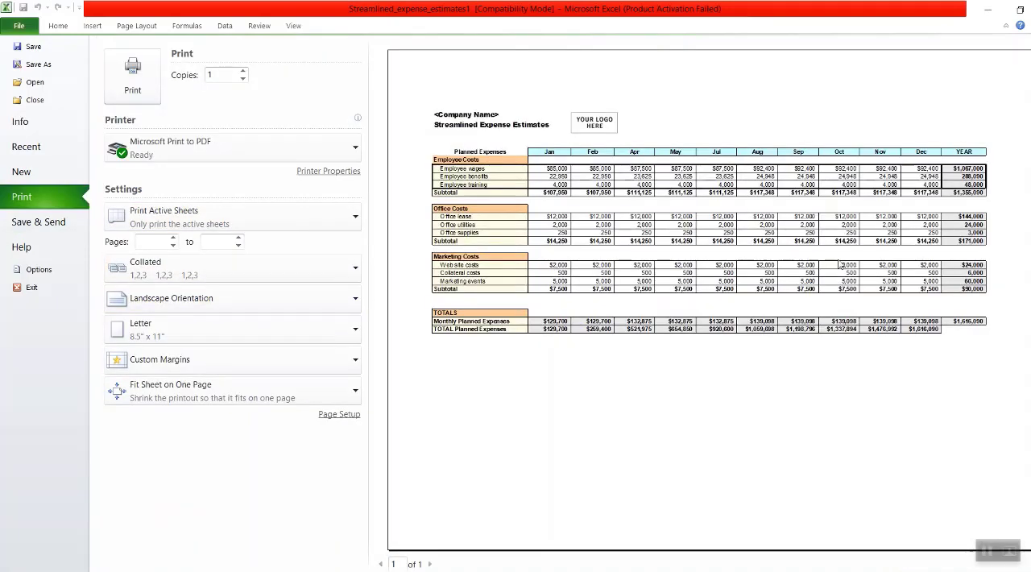
key("Escape")
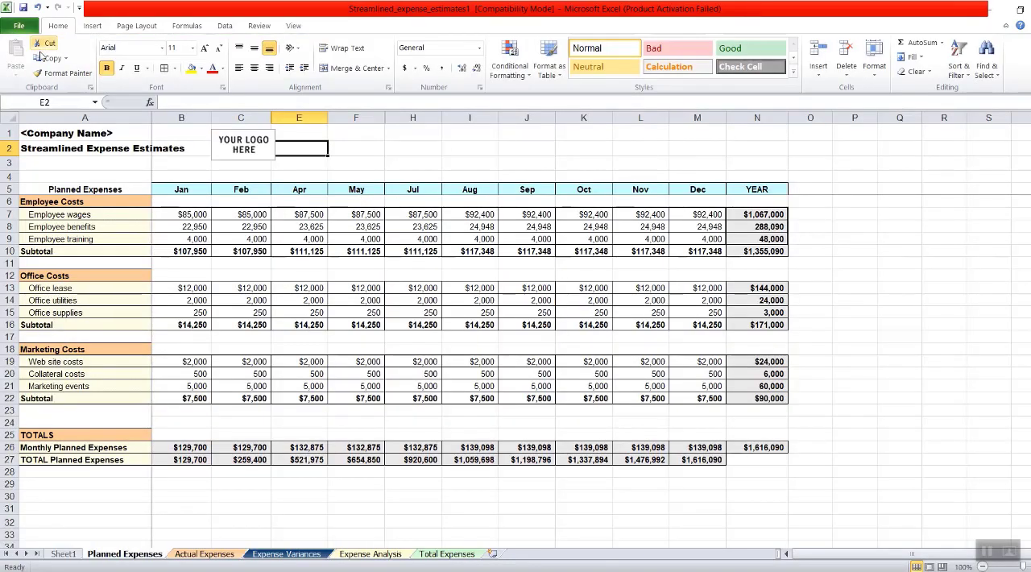
left_click(346, 165)
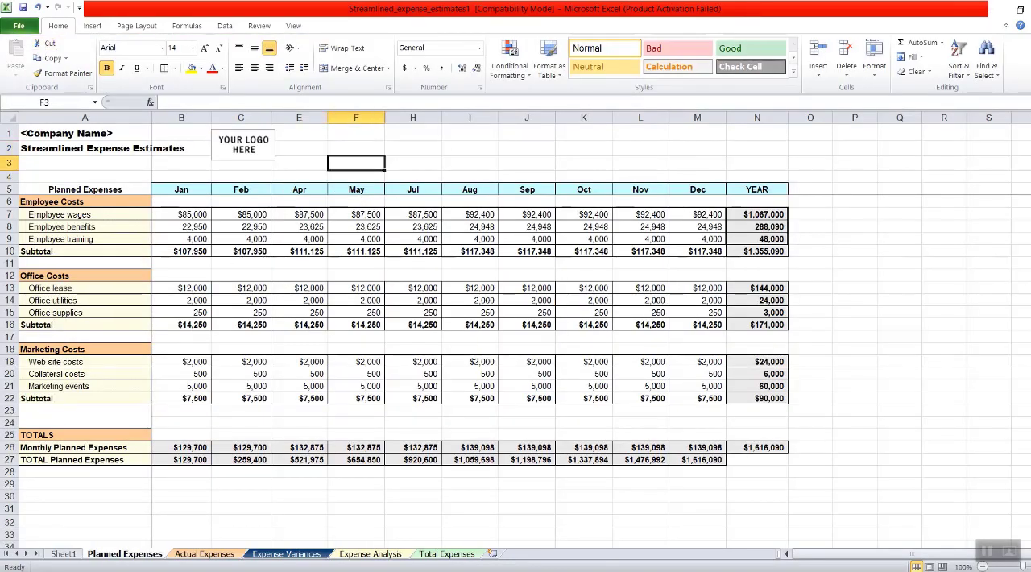
- Fill cells C5:E5 on Sheet1, the row of tip 1 "How to hide custom columns?", with yellow
left_click(63, 554)
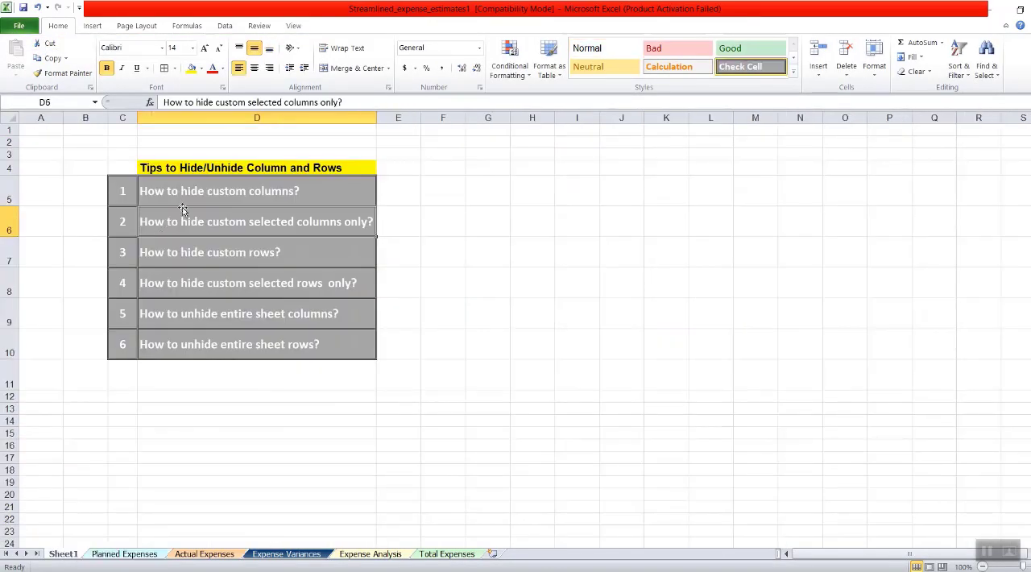
left_click_drag(125, 192, 395, 192)
left_click(191, 67)
left_click(201, 218)
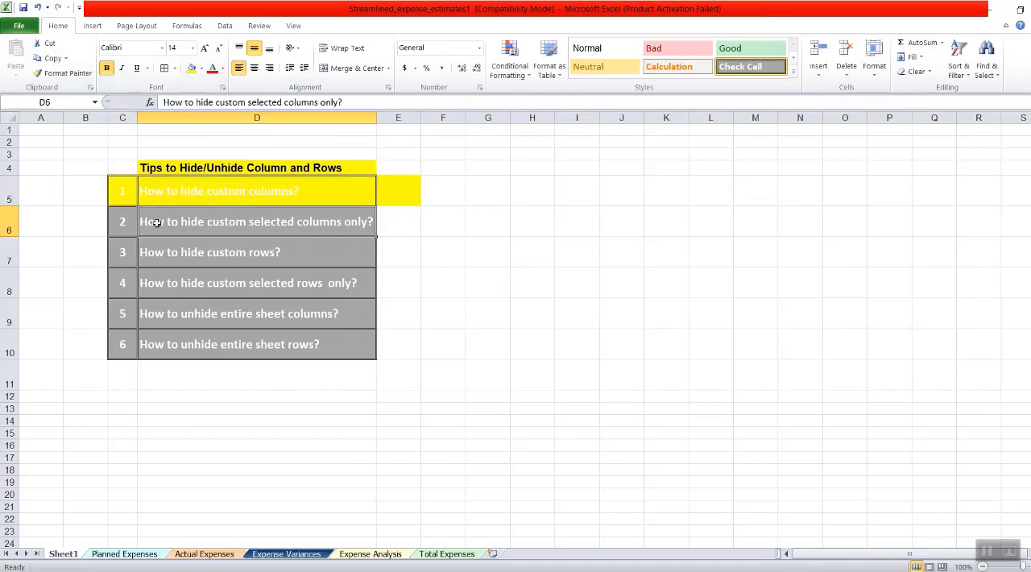
left_click_drag(120, 221, 355, 219)
left_click(445, 219)
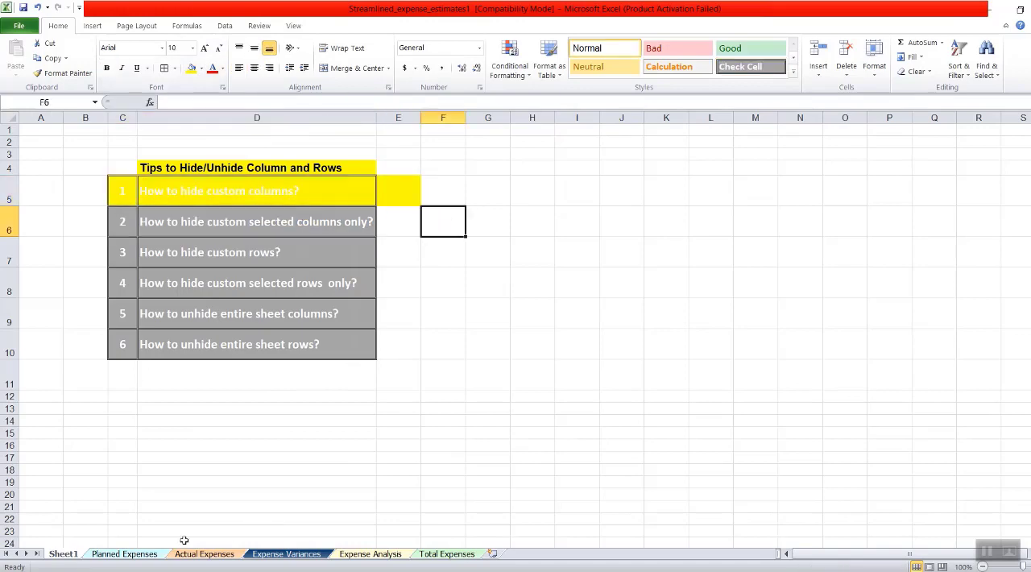
- Hide the non-adjacent columns B, F, J and L (Jan, May, Sep and Nov) together on the Planned Expenses sheet
left_click(127, 554)
left_click(596, 288)
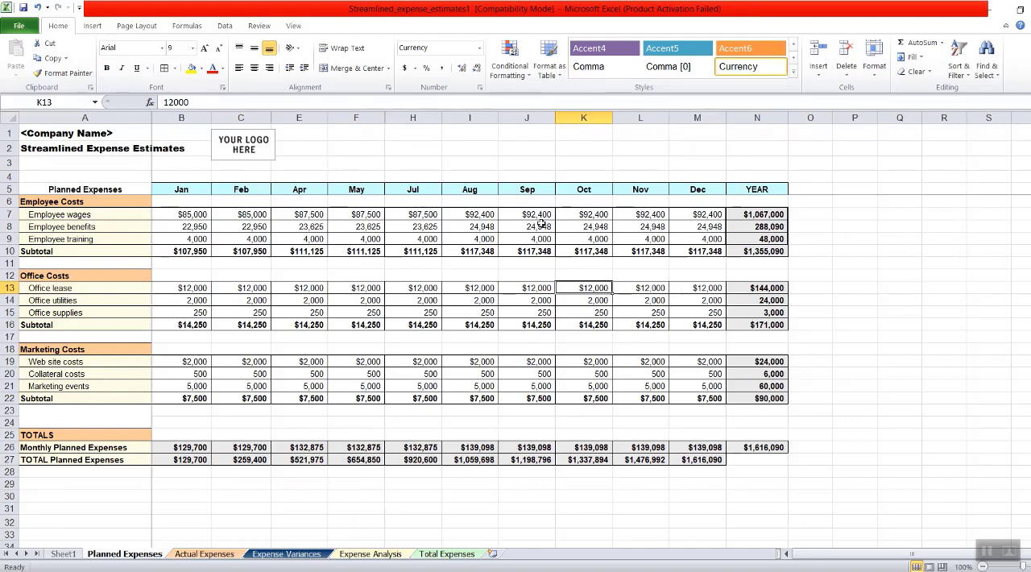
left_click(187, 109)
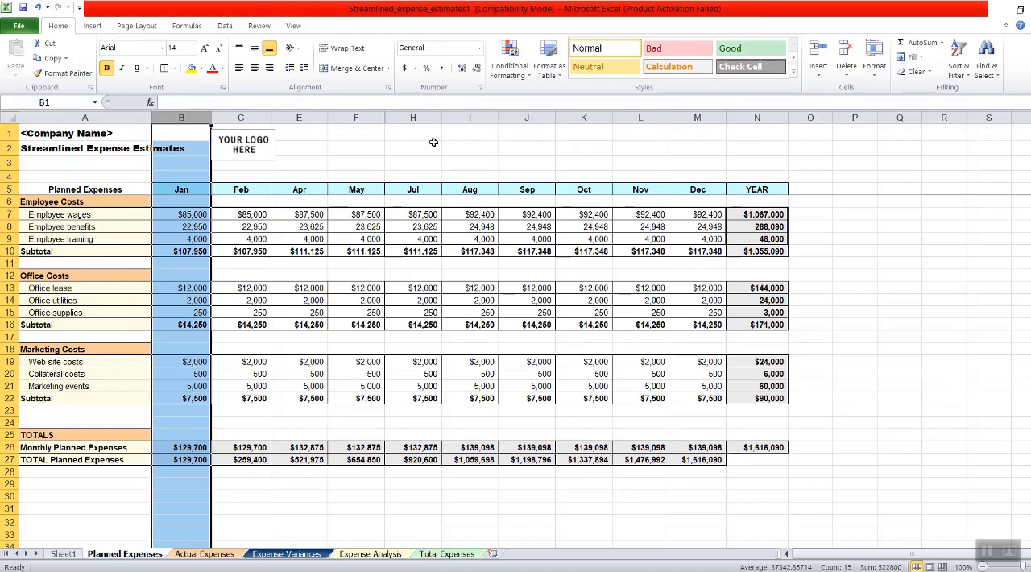
left_click(361, 116, "ctrl")
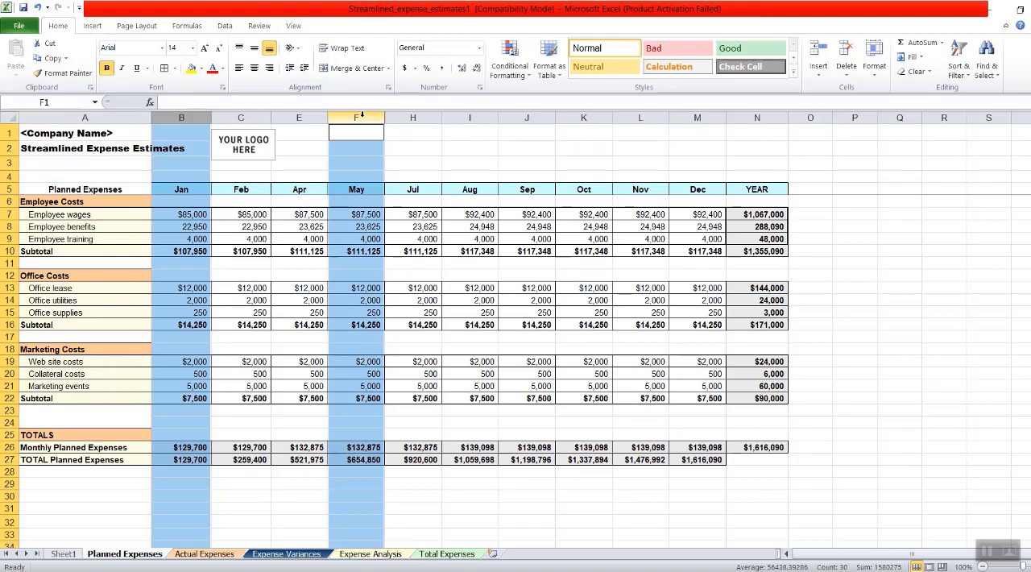
left_click(534, 114, "ctrl")
left_click(641, 118, "ctrl")
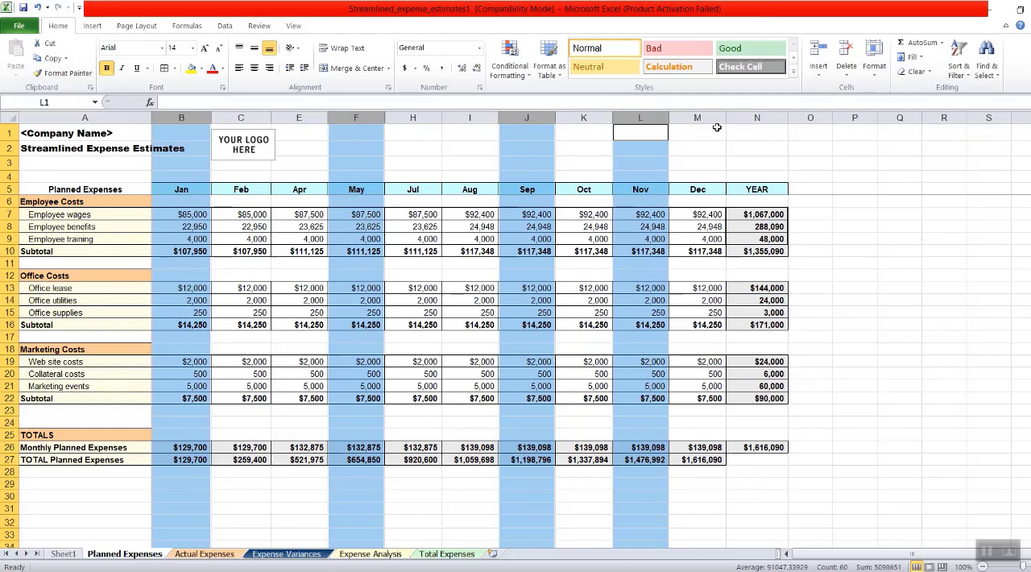
left_click(874, 71)
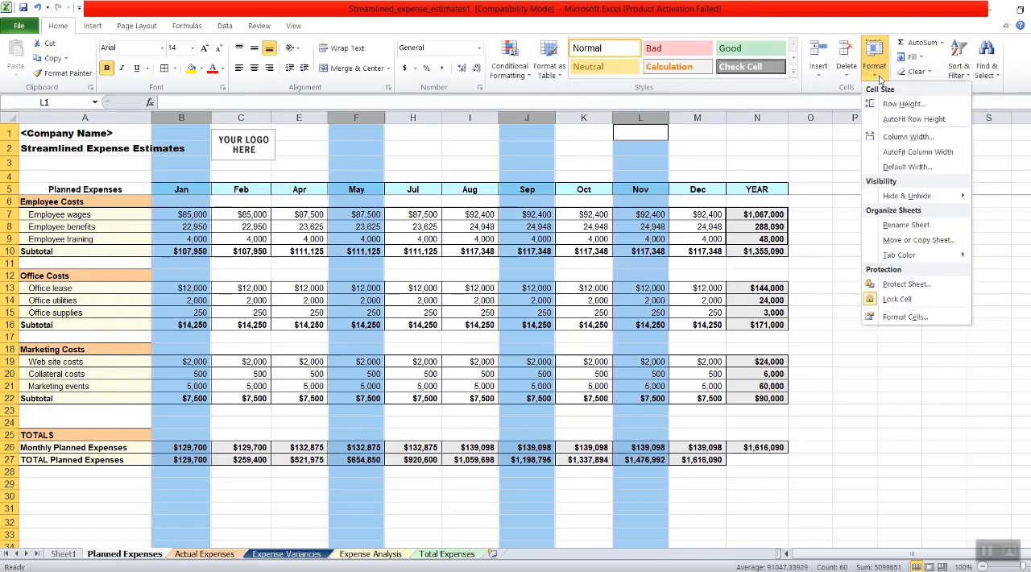
mouse_move(918, 195)
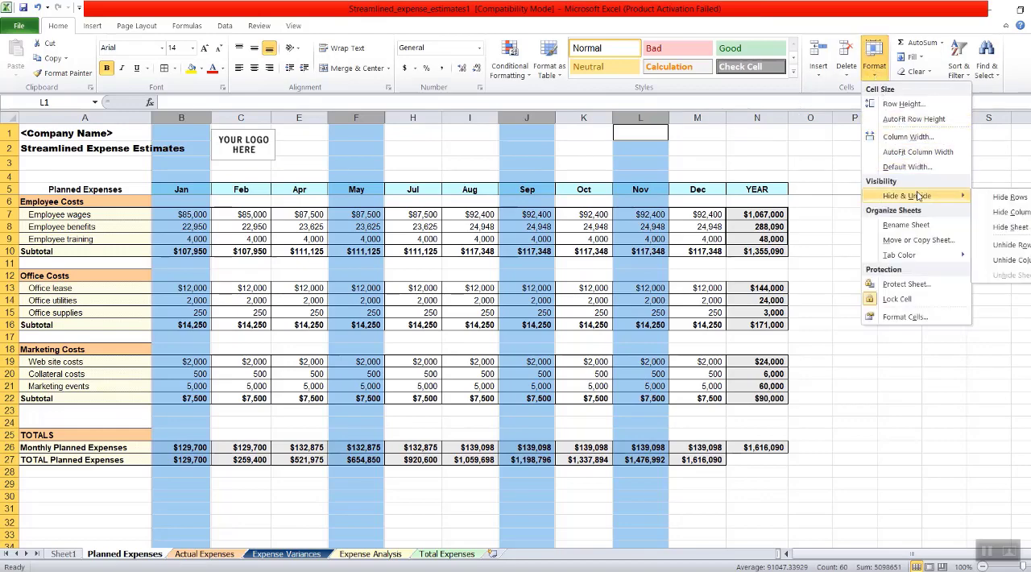
left_click(1020, 212)
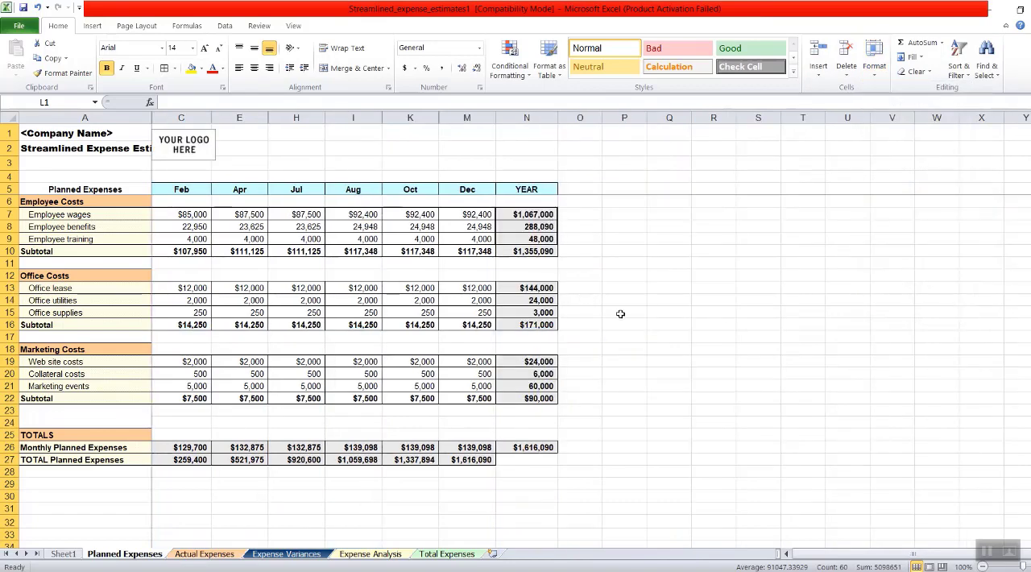
- Fill cells C6:D6 on Sheet1, the row of tip 2 "How to hide custom selected columns only?", with yellow
left_click(62, 553)
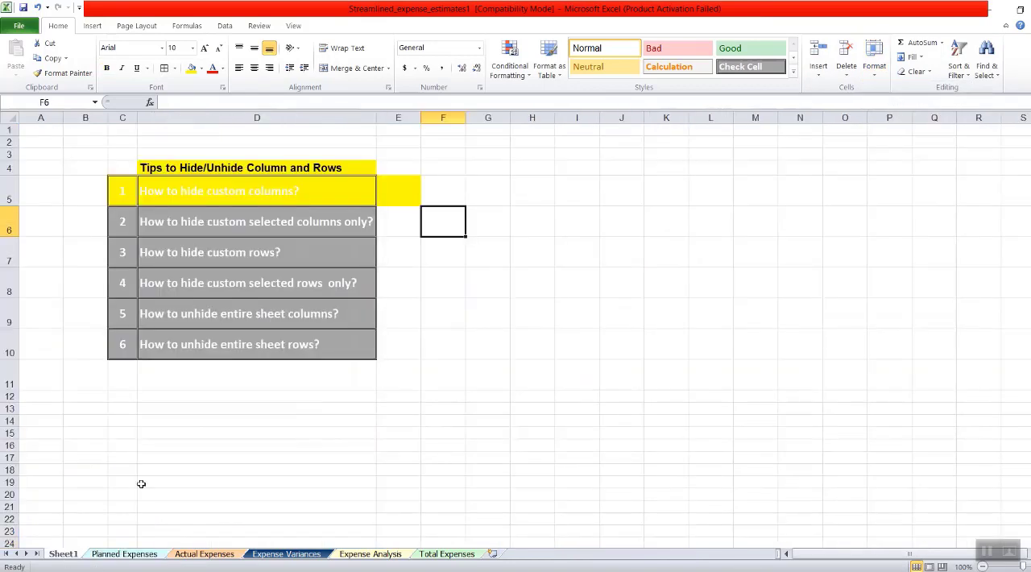
left_click_drag(130, 227, 322, 229)
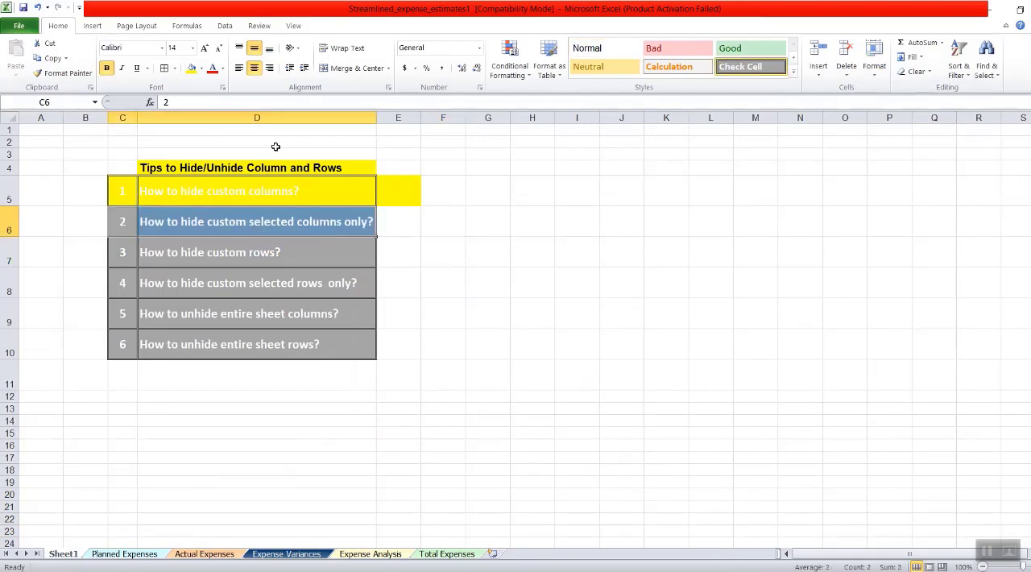
left_click(193, 69)
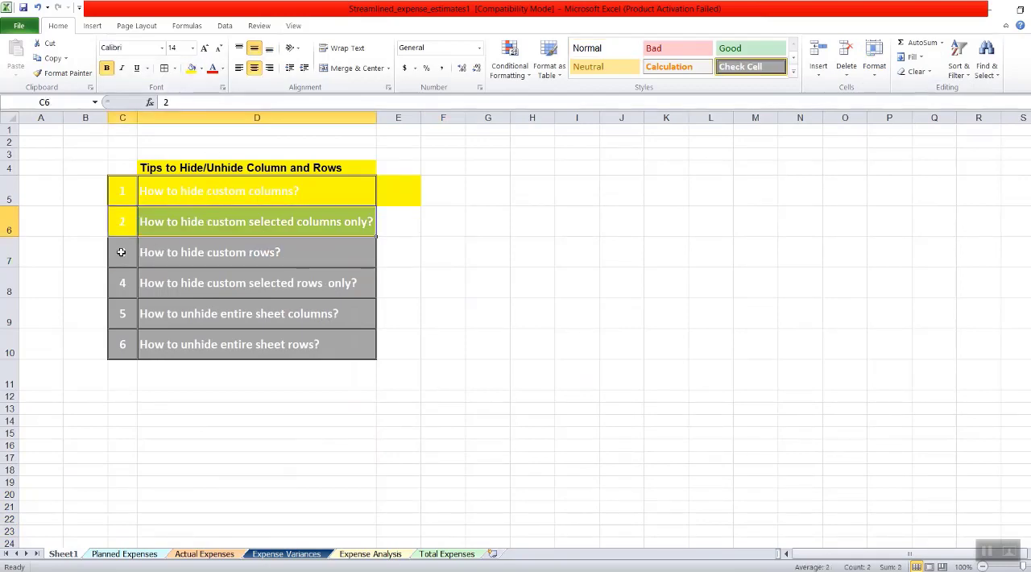
left_click(567, 241)
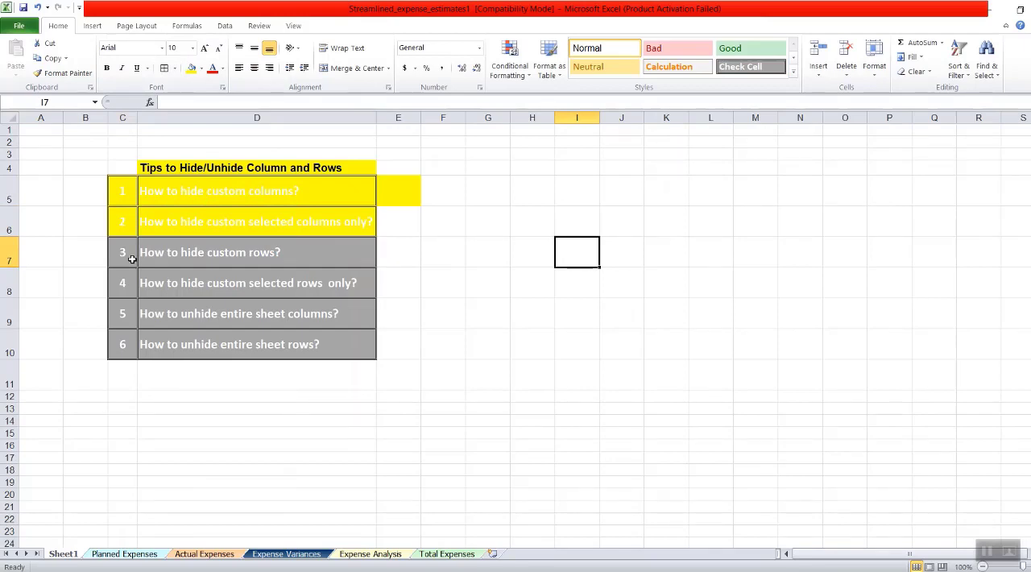
left_click_drag(121, 256, 369, 269)
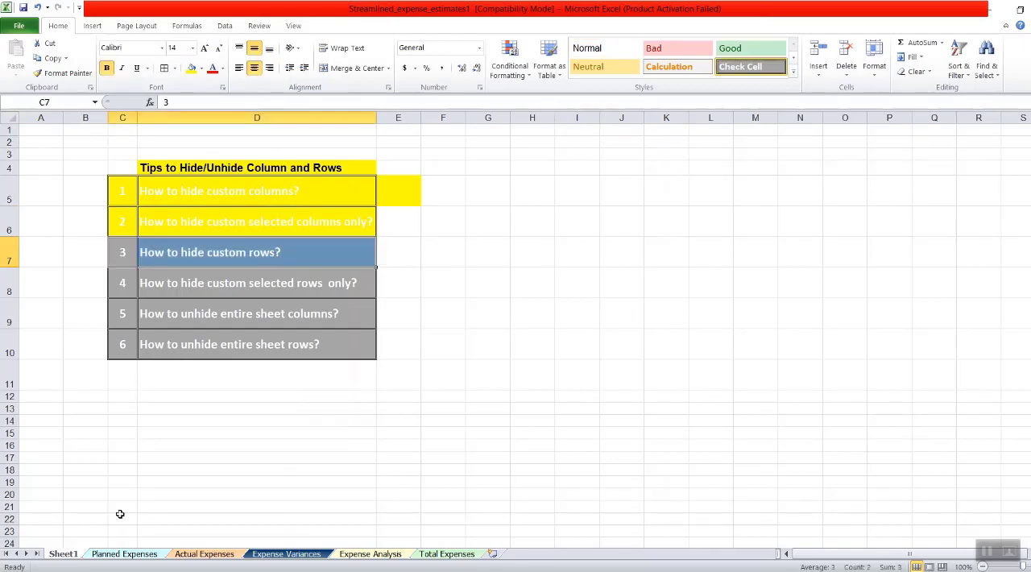
- Hide row 9, the Employee training row, on the Planned Expenses sheet
left_click(107, 554)
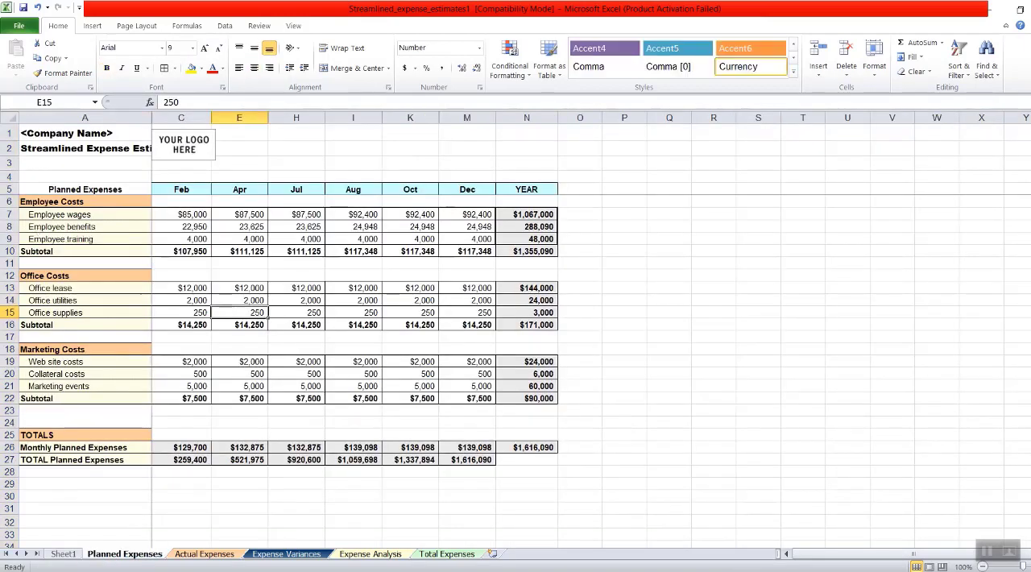
left_click(9, 239)
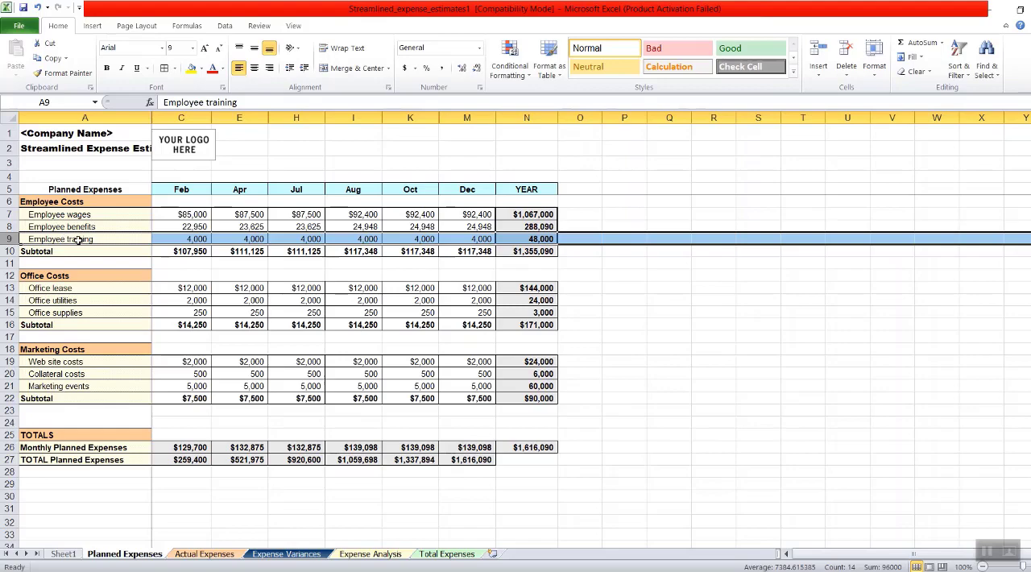
left_click(874, 61)
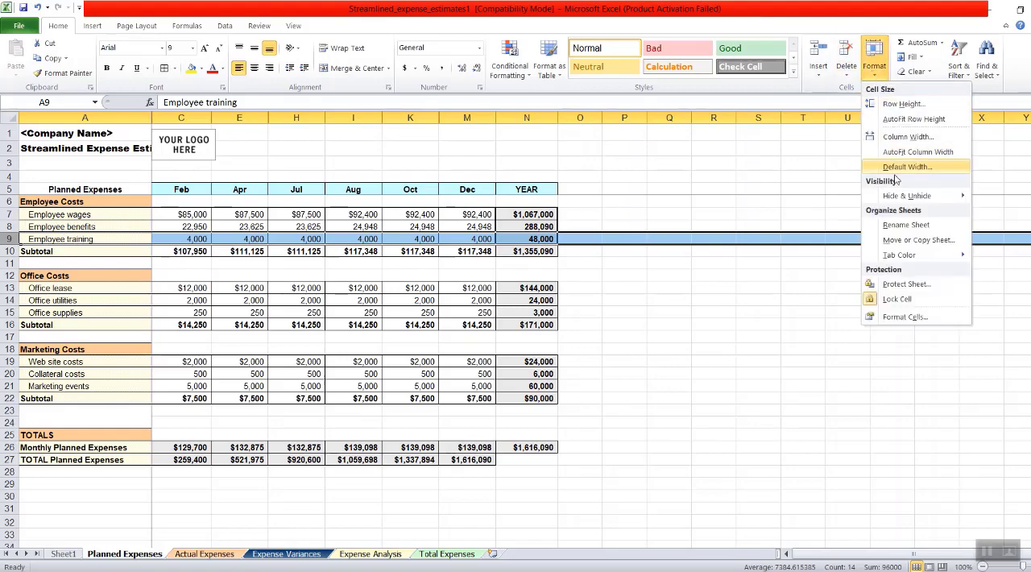
mouse_move(899, 196)
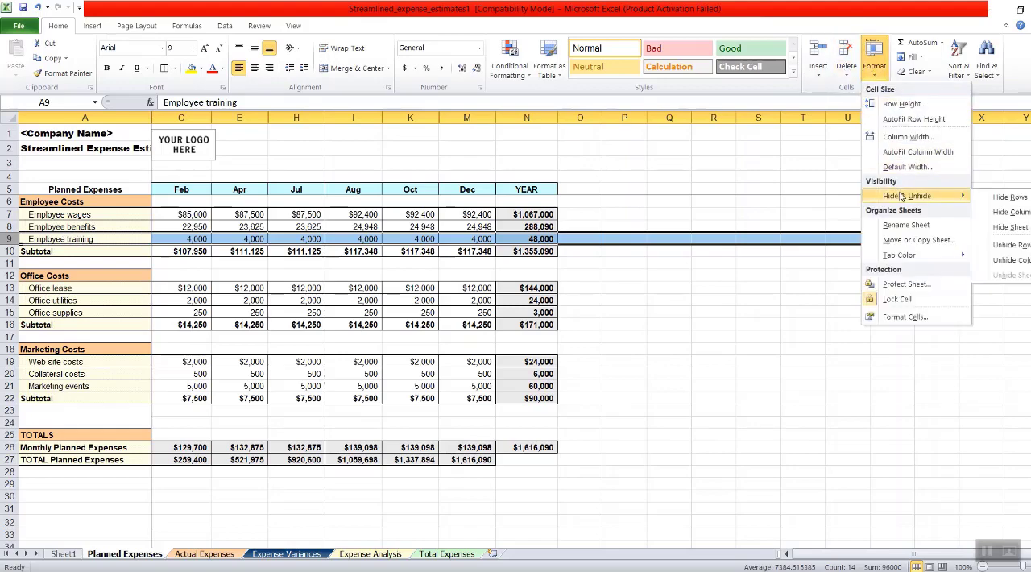
left_click(1007, 197)
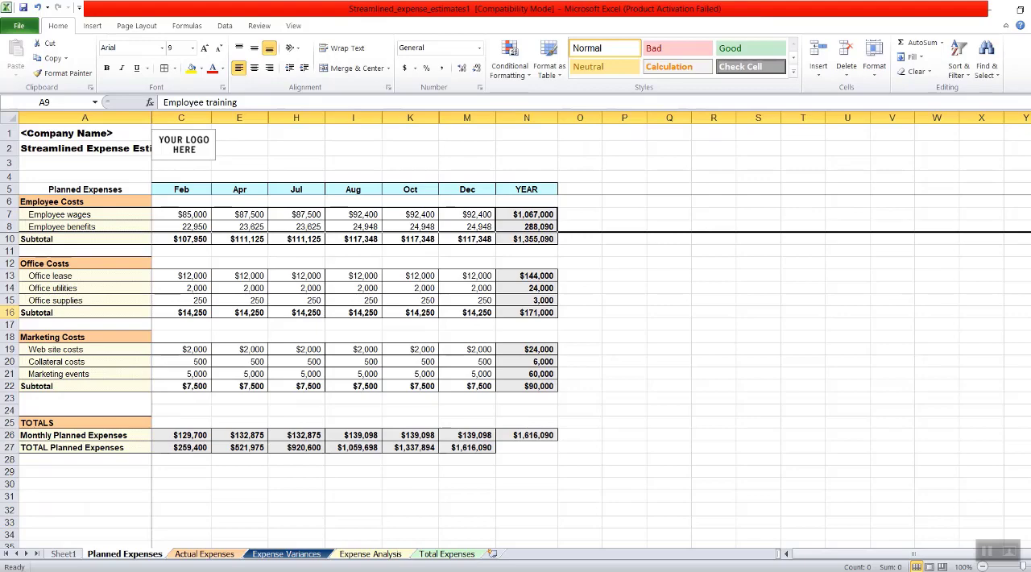
- Hide row 16, the Office Costs subtotal, on the Planned Expenses sheet
left_click(10, 313)
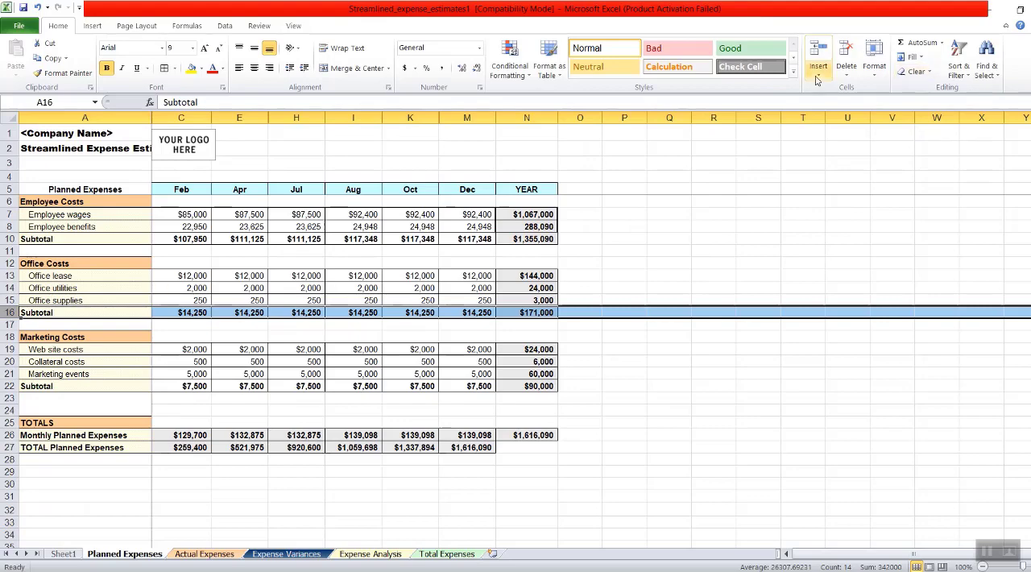
left_click(870, 78)
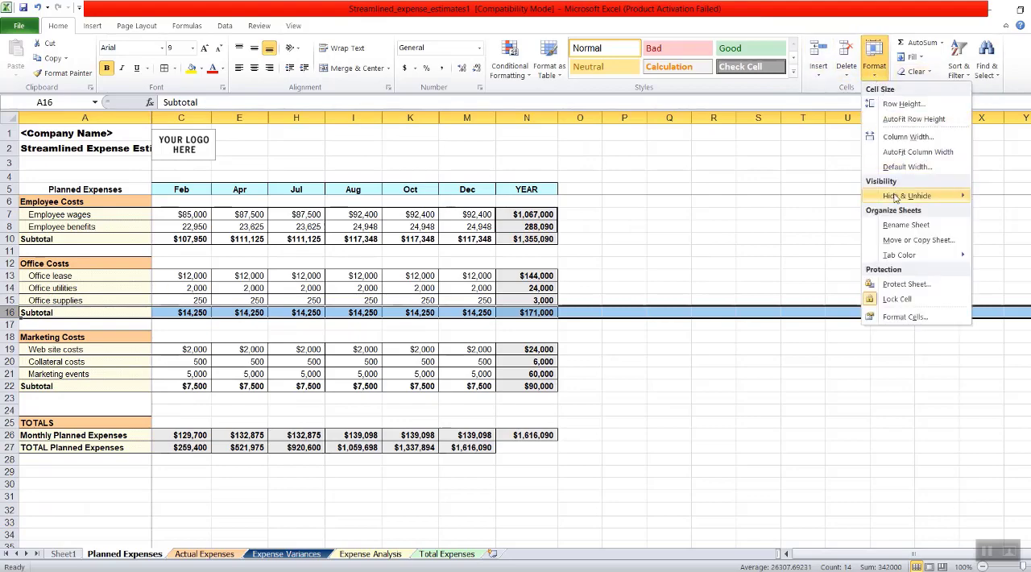
mouse_move(926, 196)
left_click(1012, 198)
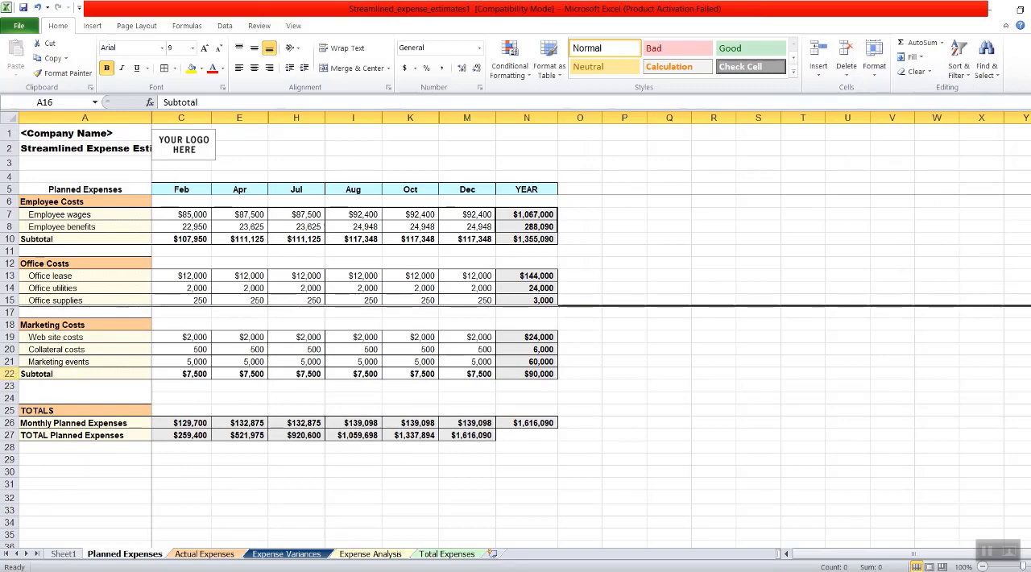
- Hide row 22, the Marketing Costs subtotal, on the Planned Expenses sheet
left_click(9, 374)
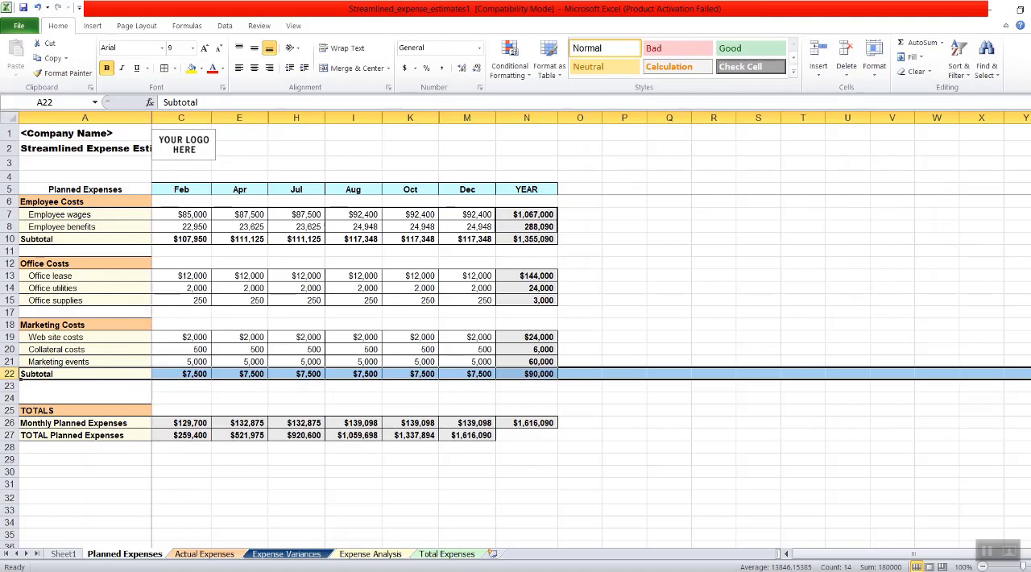
right_click(36, 376)
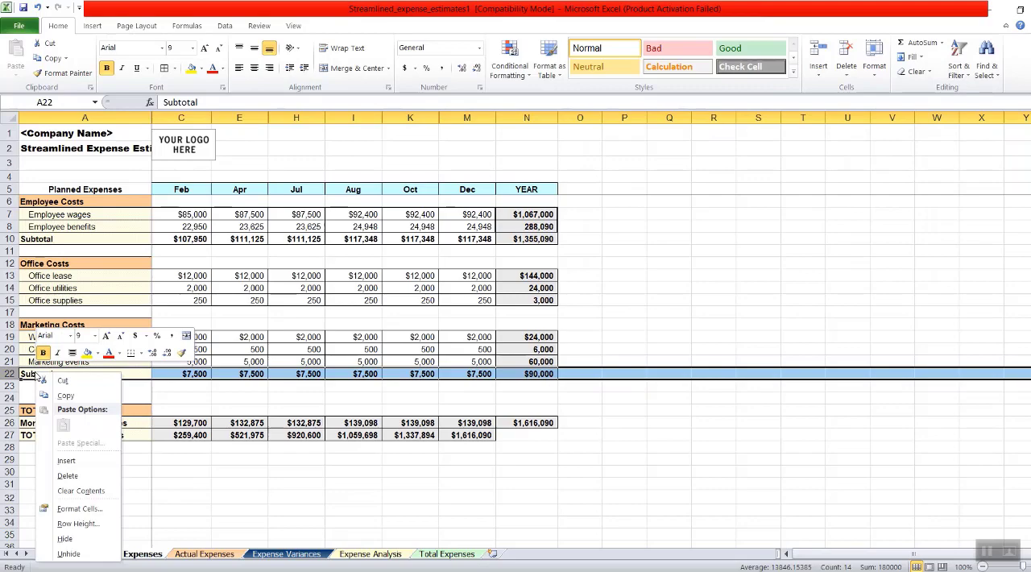
left_click(91, 540)
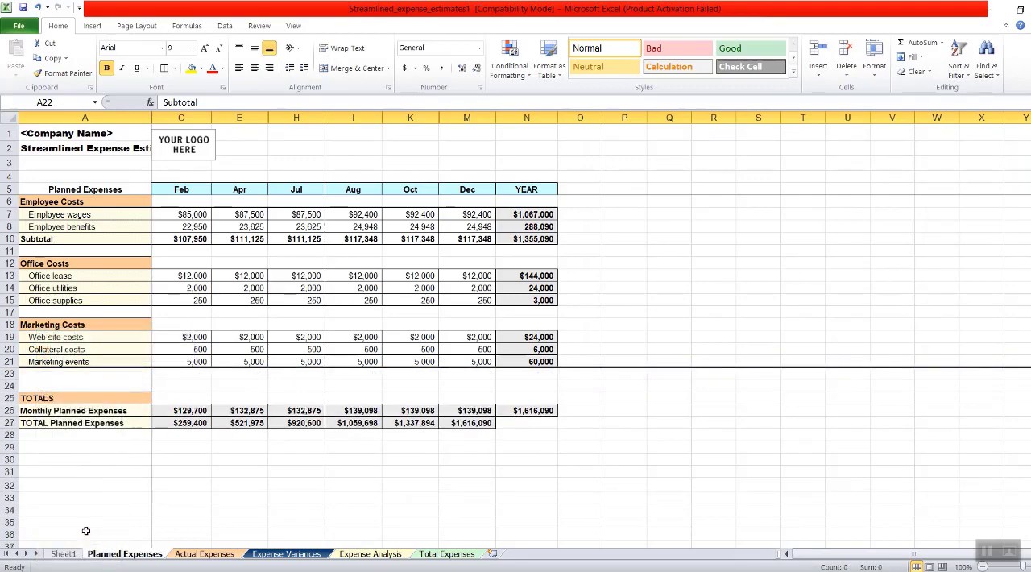
- Fill cells C7:D7 on Sheet1, the row of tip 3 "How to hide custom rows?", with yellow
left_click(63, 553)
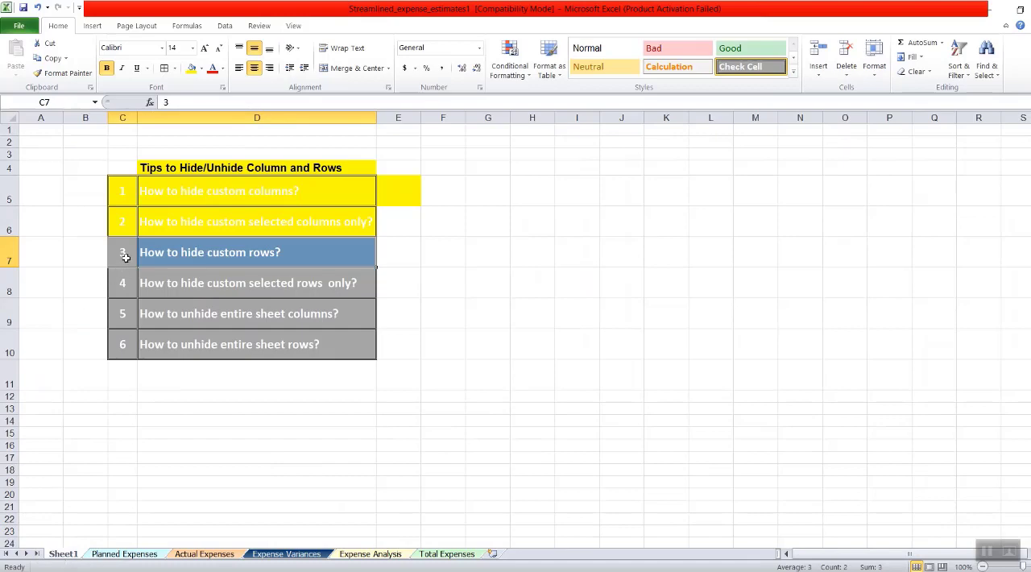
left_click_drag(126, 256, 260, 253)
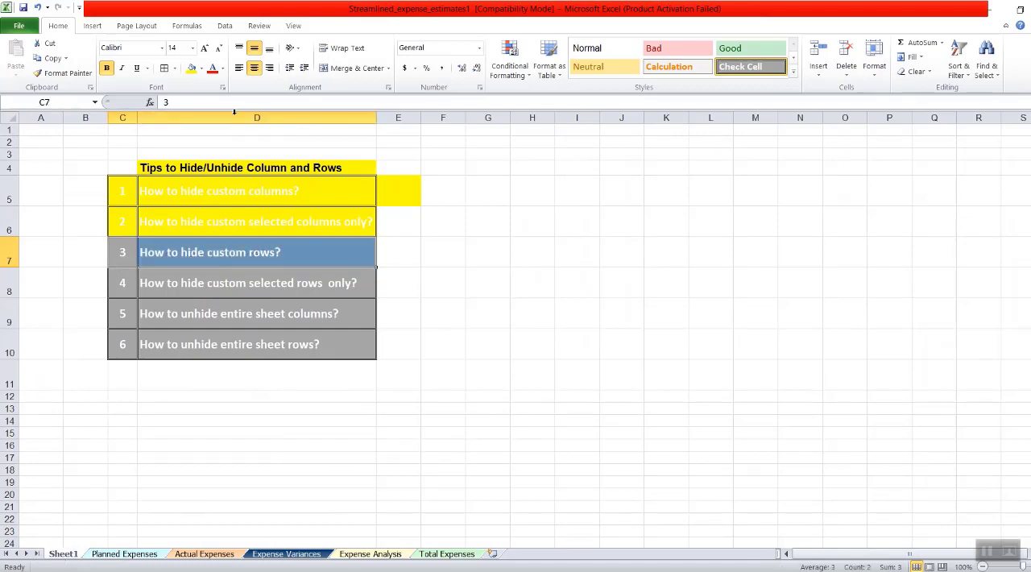
left_click(191, 68)
left_click(187, 293)
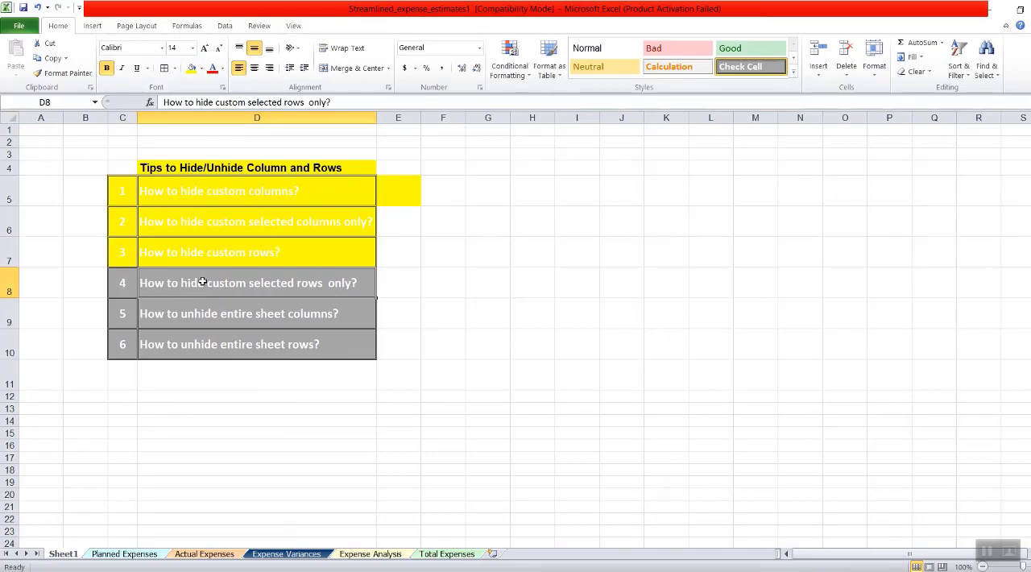
- Hide rows 8, 15, 20 and 26 together on the Planned Expenses sheet
left_click(133, 556)
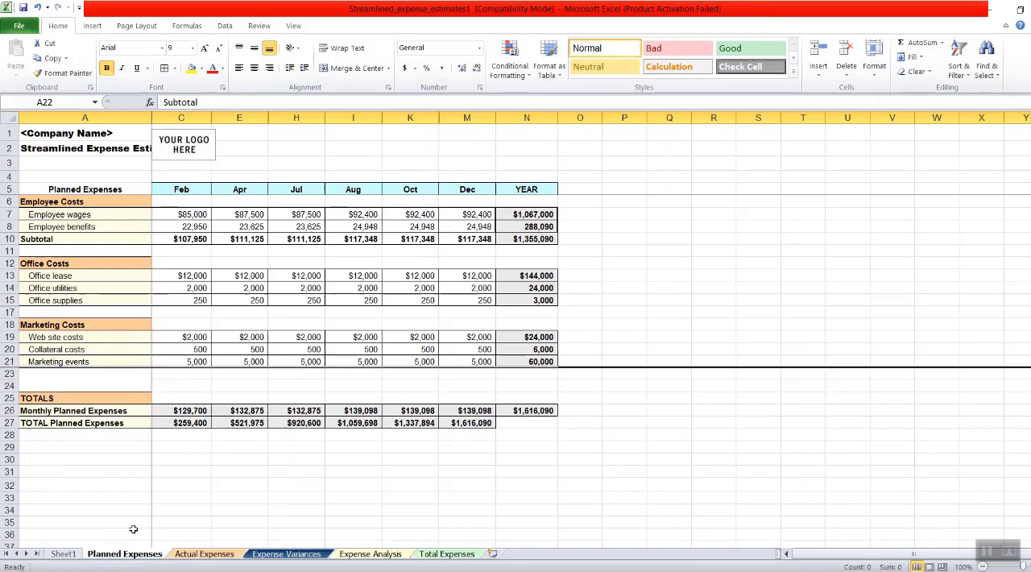
left_click(232, 229)
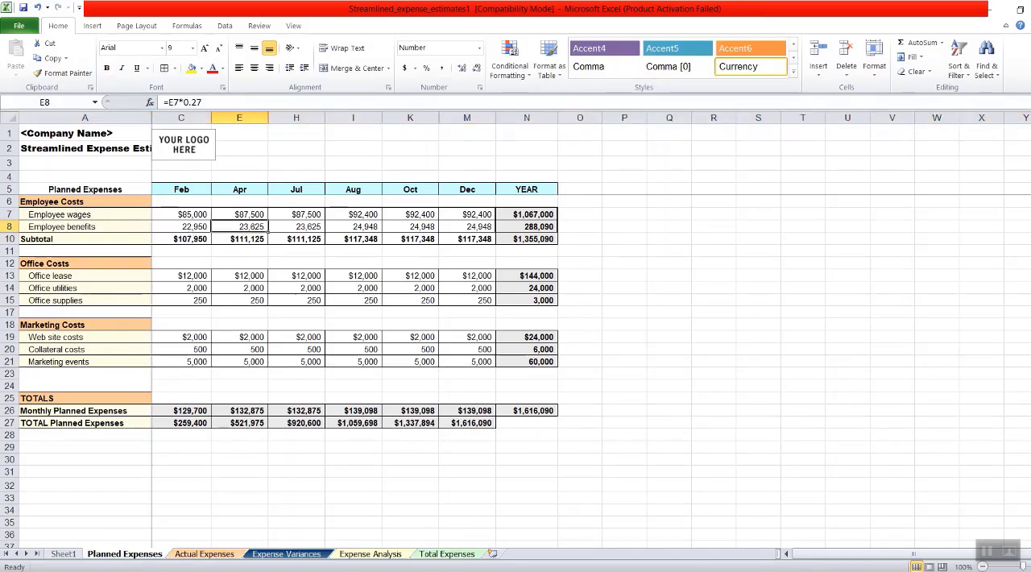
left_click(9, 226)
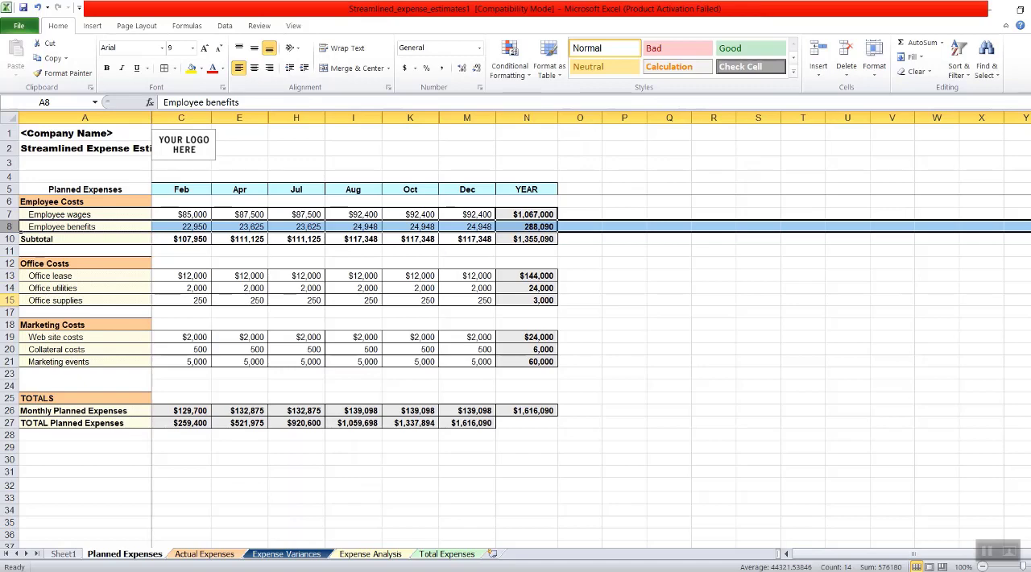
left_click(10, 301, "ctrl")
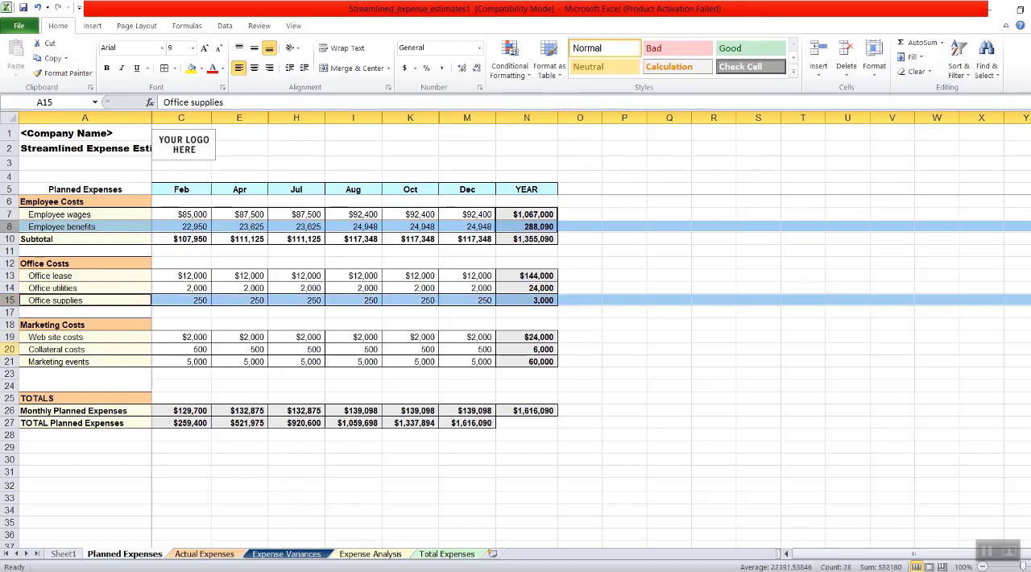
left_click(10, 349, "ctrl")
left_click(10, 410, "ctrl")
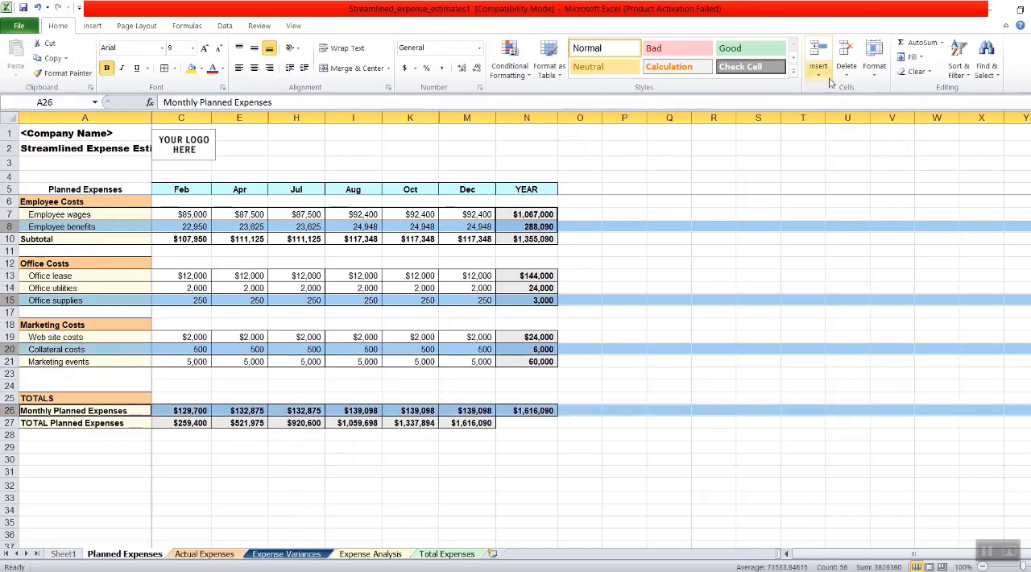
left_click(874, 70)
mouse_move(925, 201)
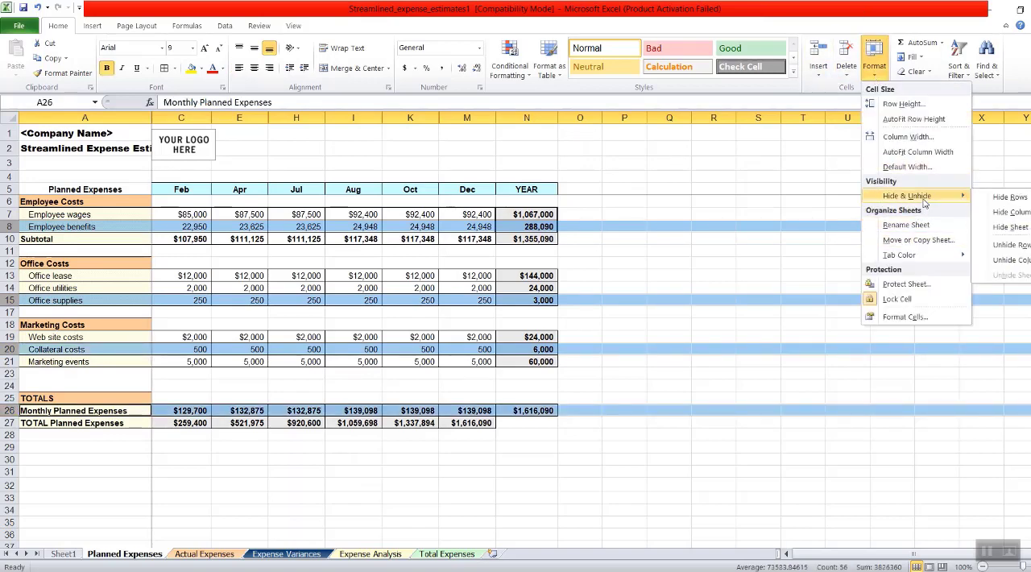
left_click(1011, 196)
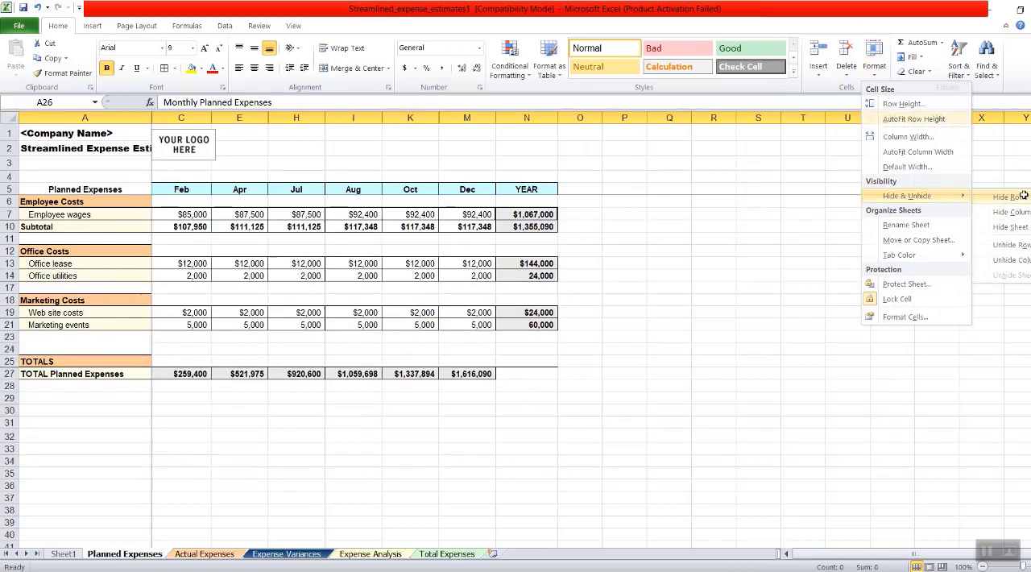
left_click(265, 410)
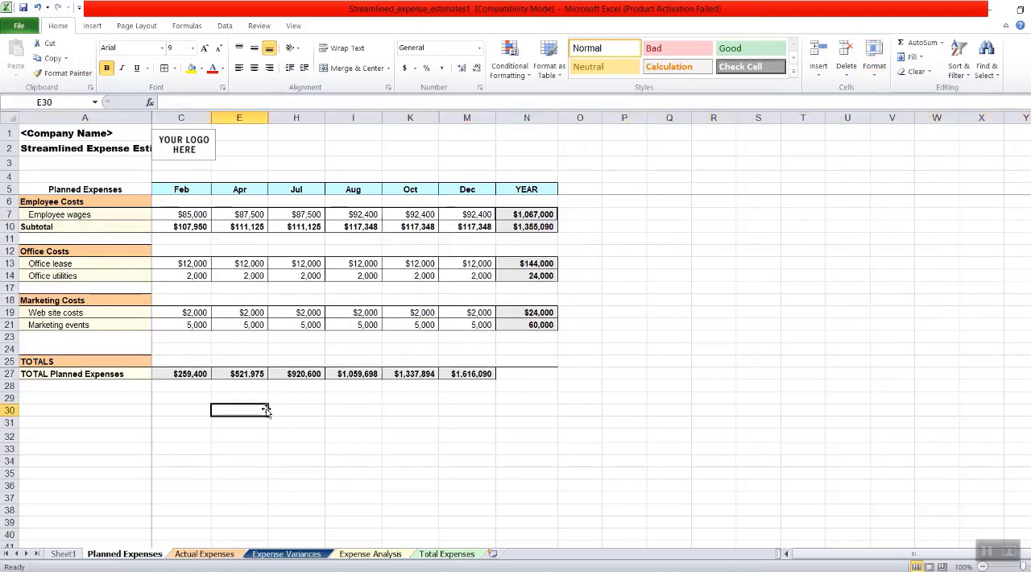
- Check the print preview of the Planned Expenses sheet with the selected rows hidden
left_click(19, 27)
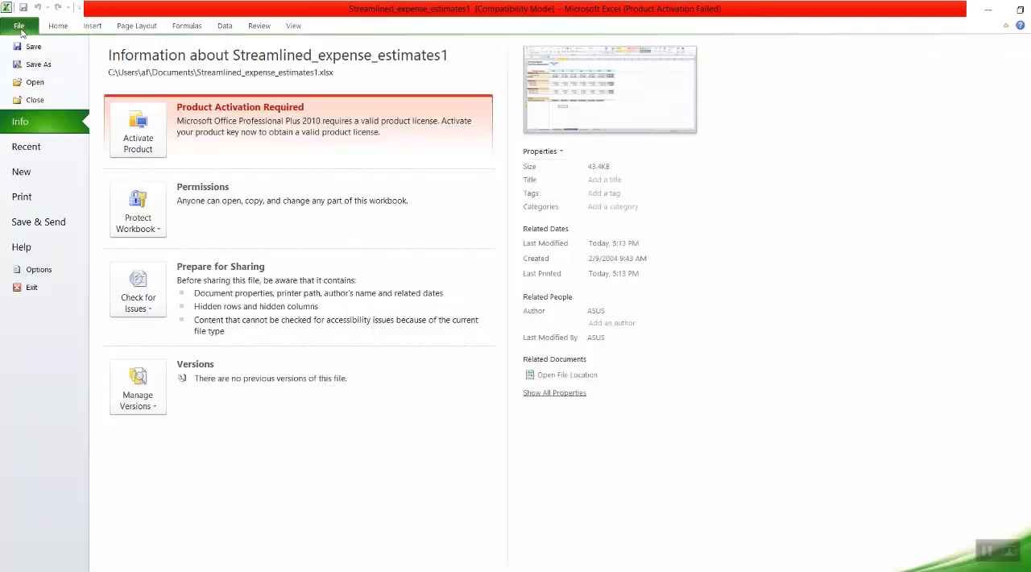
left_click(22, 200)
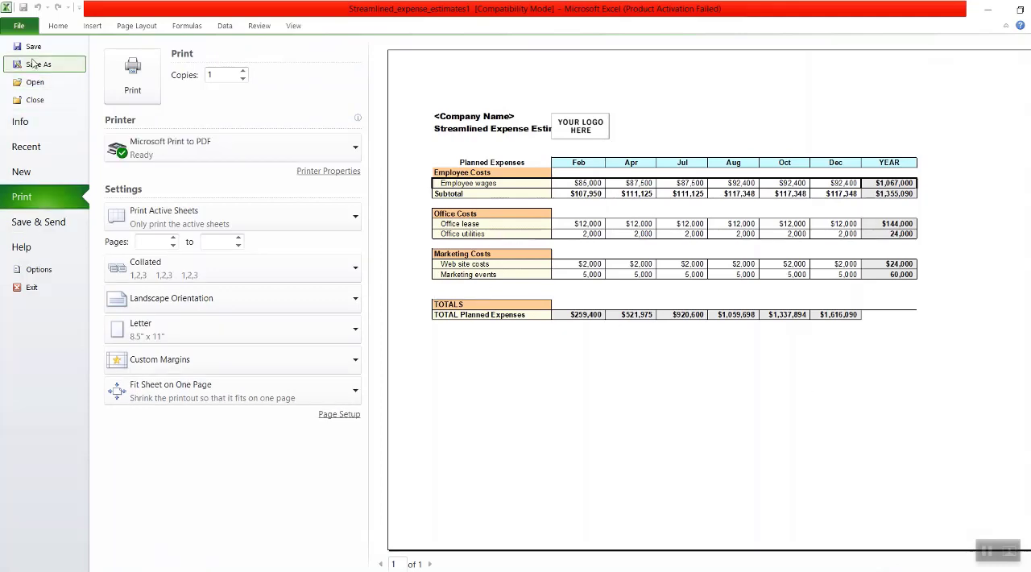
left_click(19, 26)
- Fill cells C8:D8 on Sheet1, the row of tip 4 "How to hide custom selected rows only?", with yellow
left_click(65, 553)
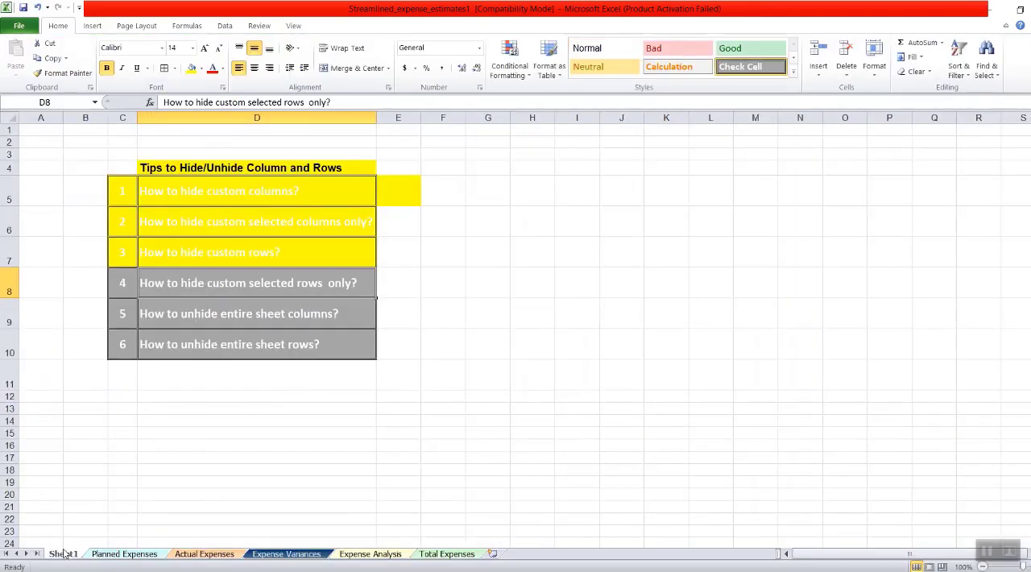
left_click_drag(125, 284, 301, 283)
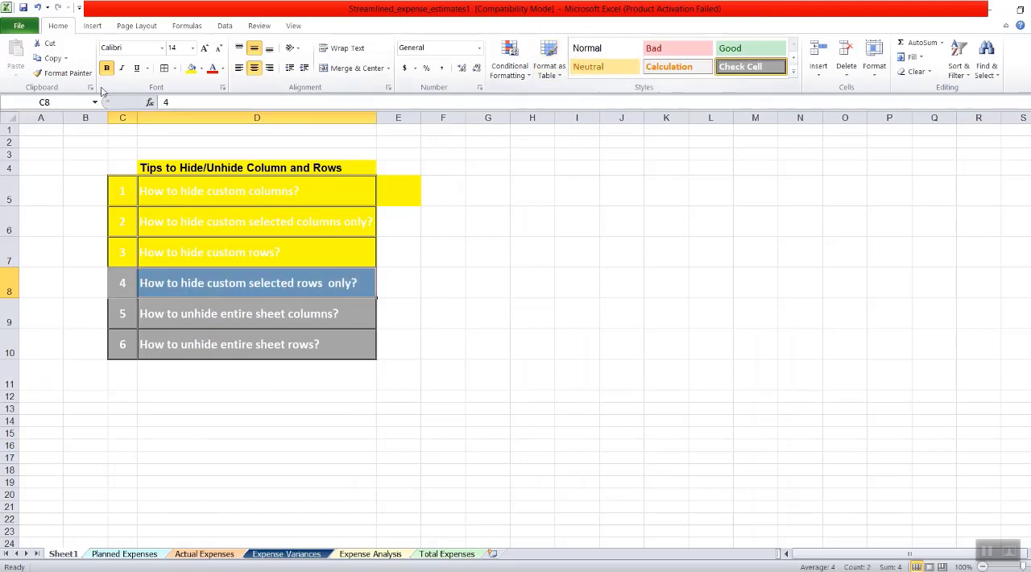
left_click(192, 68)
left_click(587, 313)
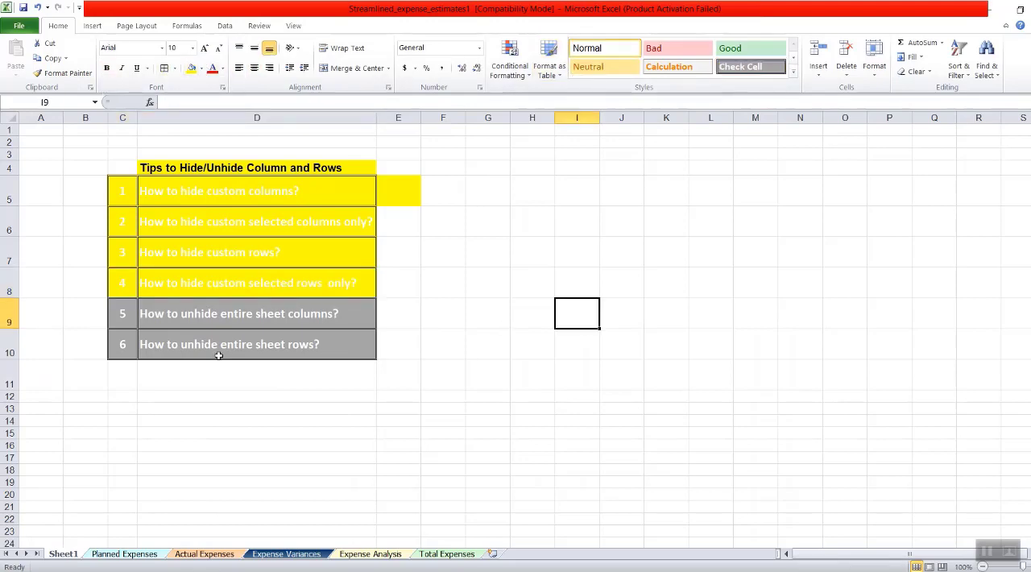
left_click_drag(133, 306, 315, 311)
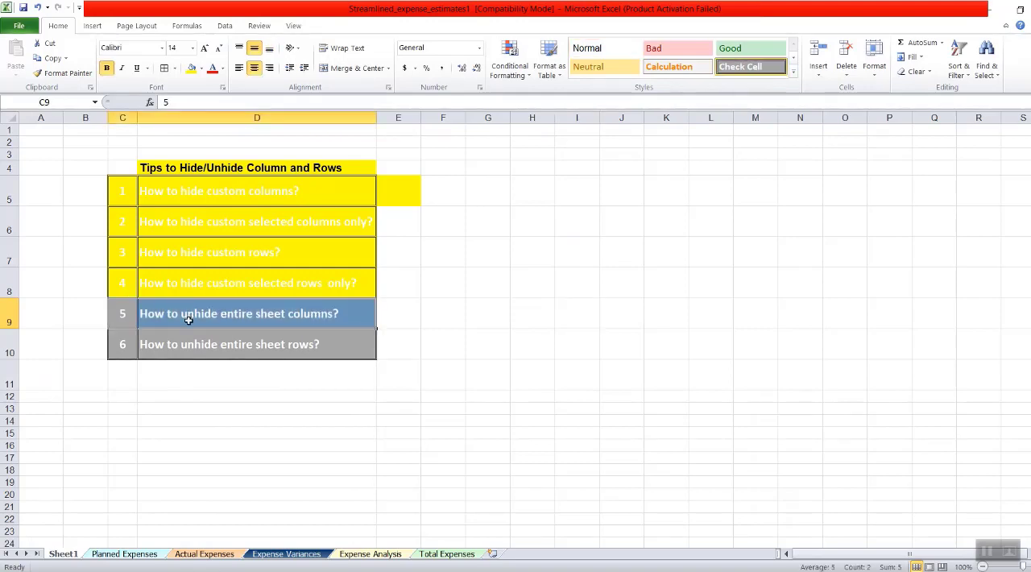
left_click(271, 289)
left_click_drag(119, 317, 238, 314)
- Select the entire Planned Expenses sheet and unhide all of its columns and rows
left_click(121, 555)
left_click(272, 190)
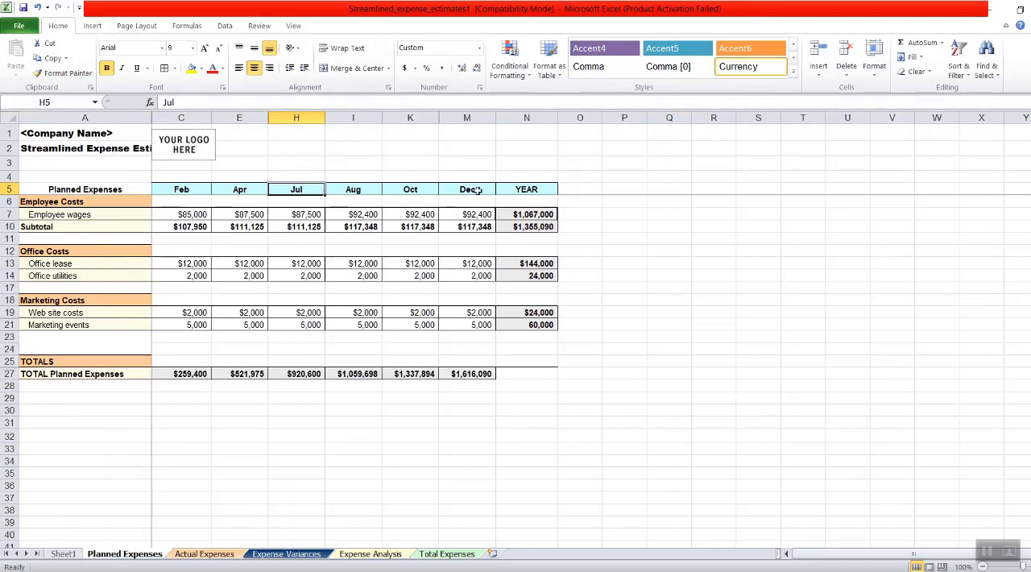
left_click(10, 116)
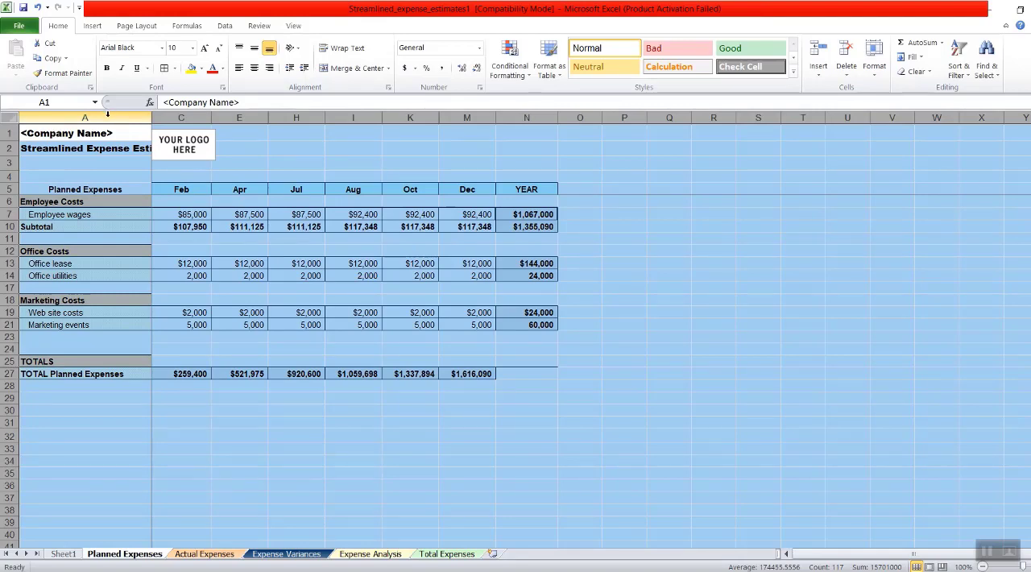
right_click(107, 113)
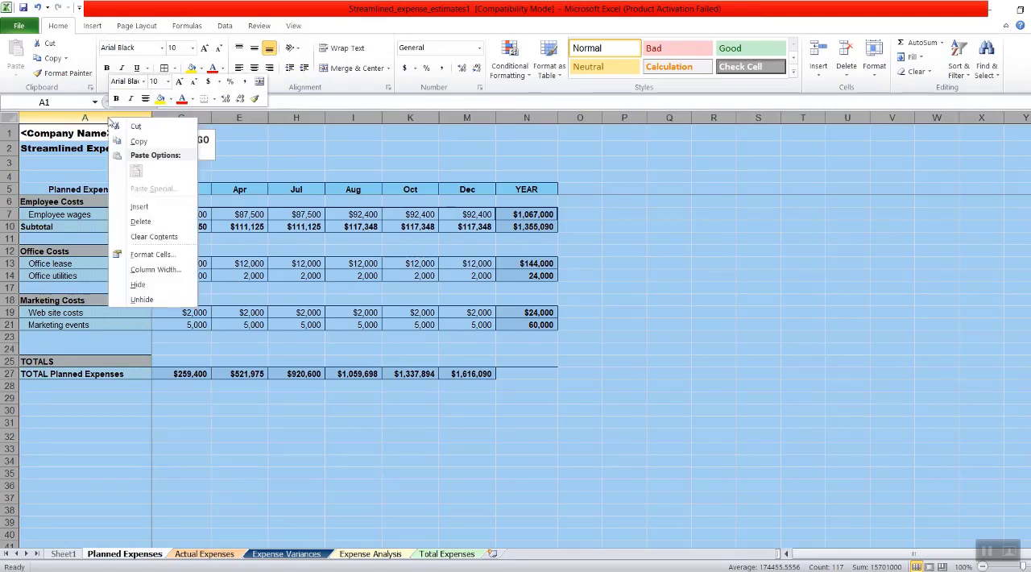
left_click(160, 299)
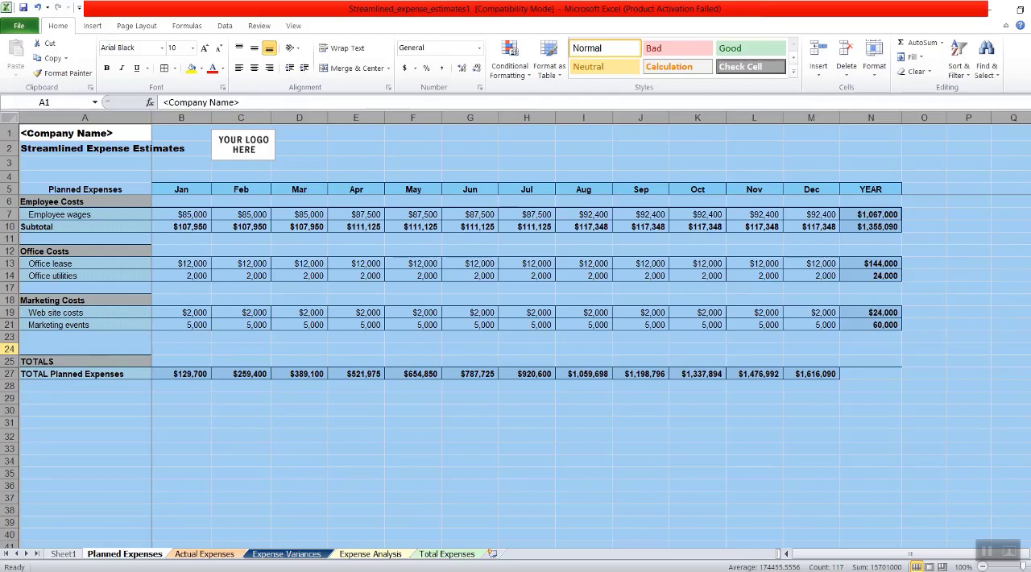
right_click(10, 349)
left_click(40, 533)
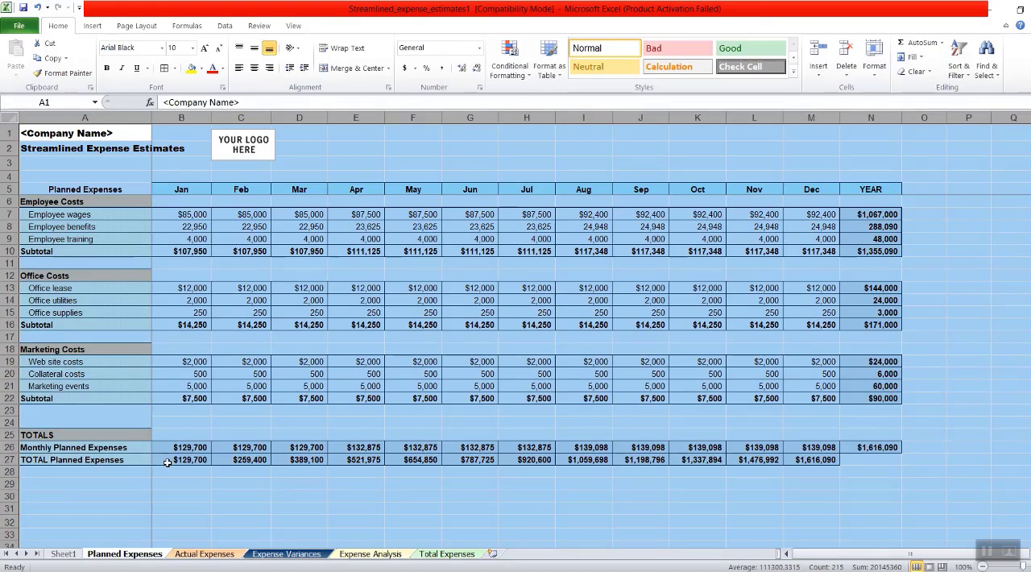
- Fill cells C9:D10 on Sheet1, the rows of tips 5 and 6 about unhiding entire sheet columns and rows, with yellow
left_click(64, 553)
left_click(326, 375)
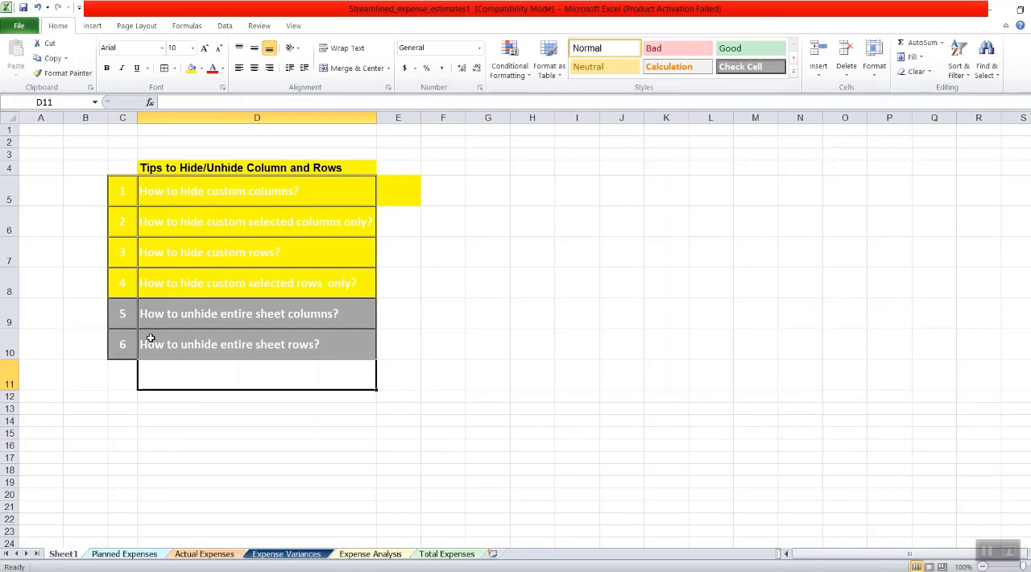
left_click_drag(125, 317, 216, 343)
left_click(190, 68)
left_click(577, 374)
- Hide column F, the May column, on the Planned Expenses sheet
left_click(124, 553)
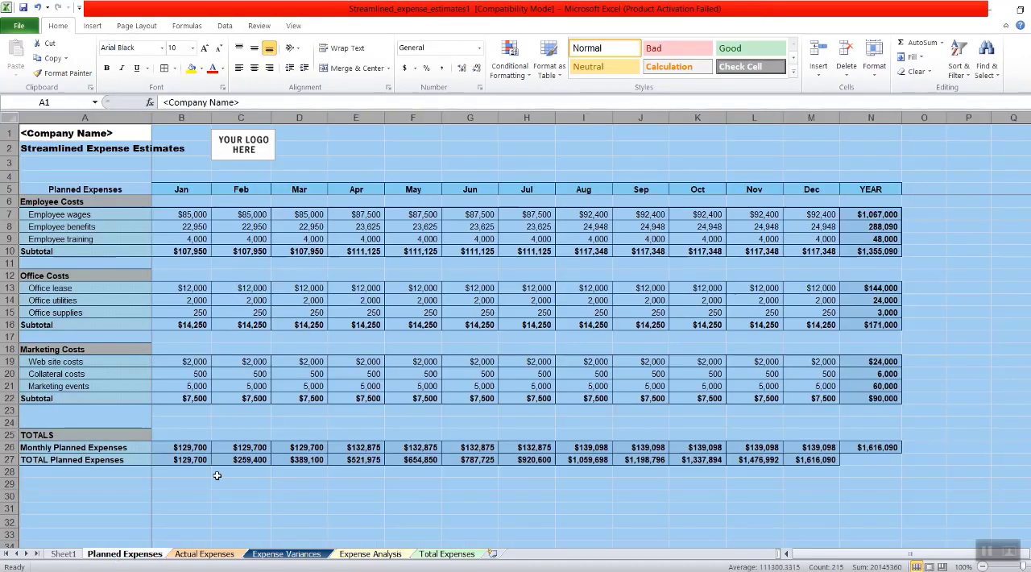
left_click(523, 351)
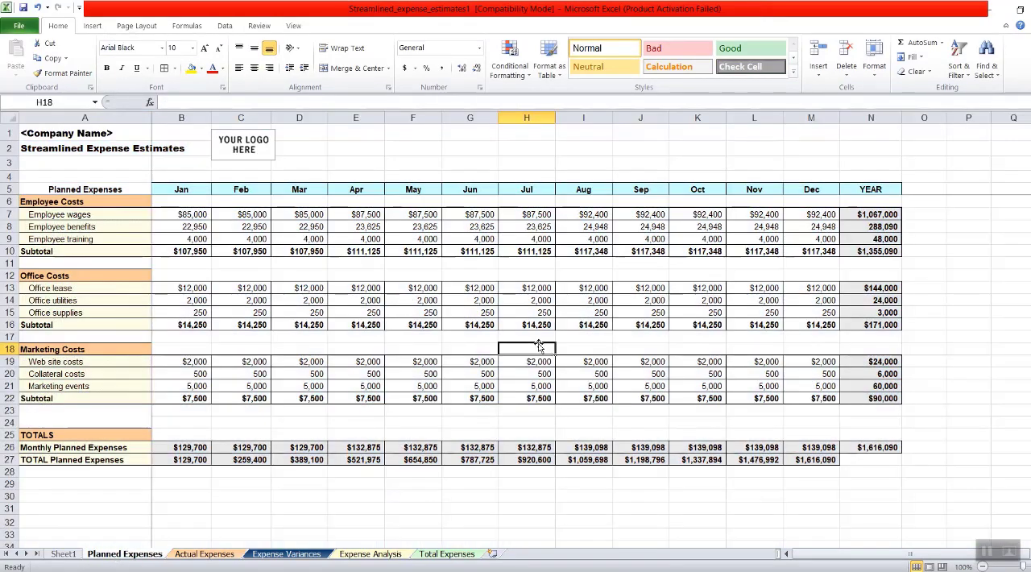
left_click(412, 118)
right_click(422, 162)
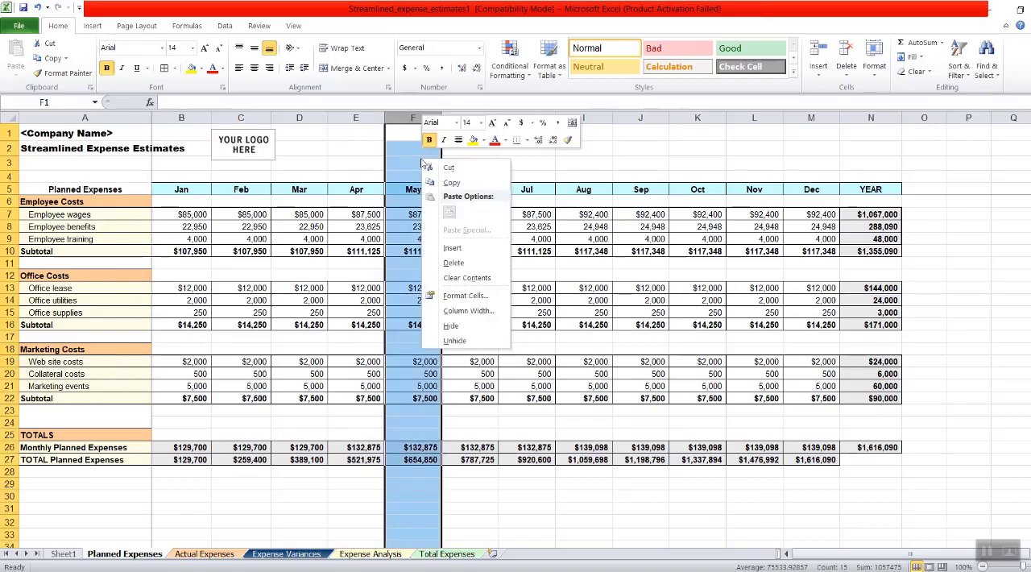
left_click(487, 325)
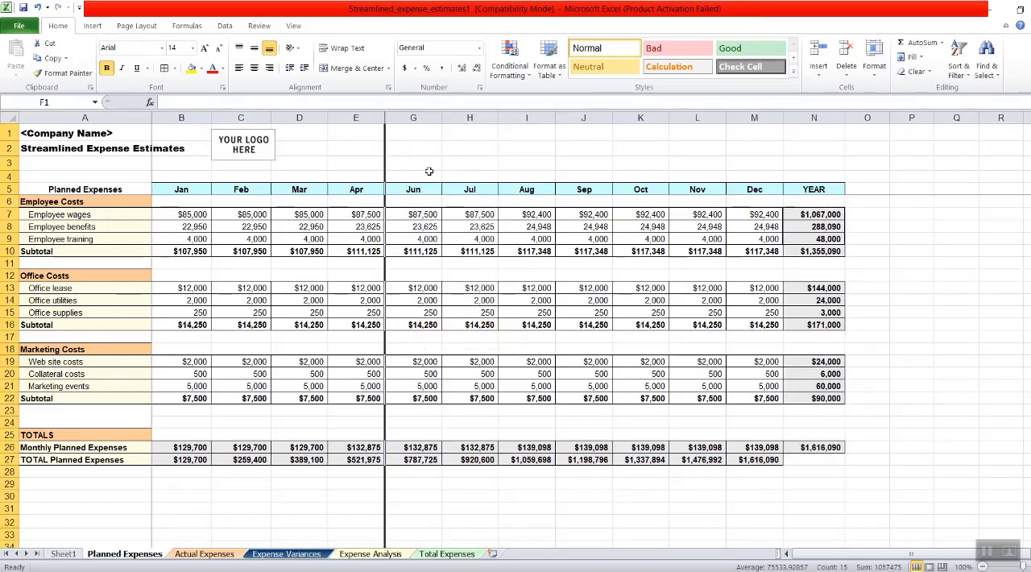
- Bring back the hidden May column F by widening it from the boundary between columns E and G
left_click(640, 118)
left_click(527, 148)
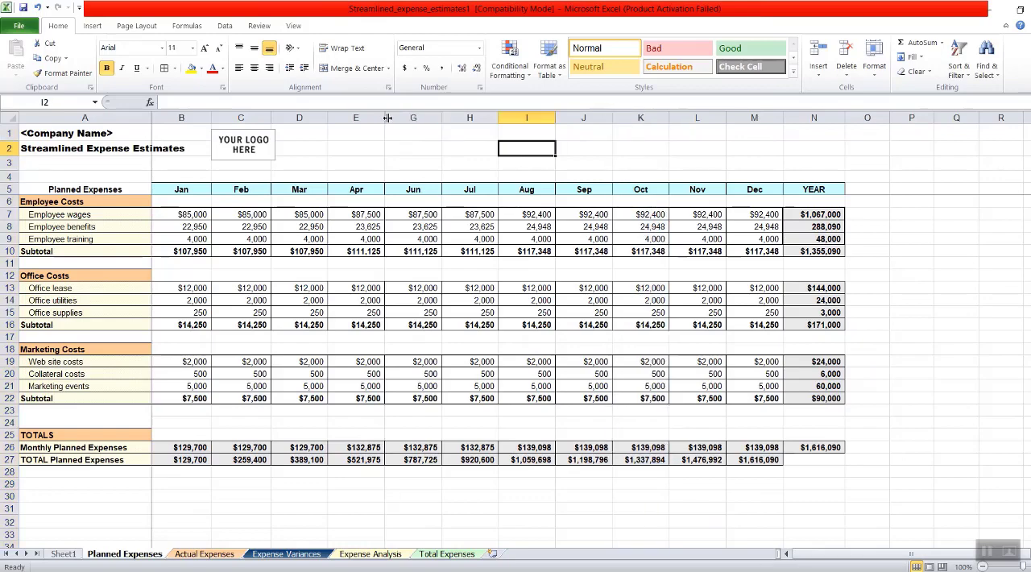
left_click_drag(387, 117, 425, 117)
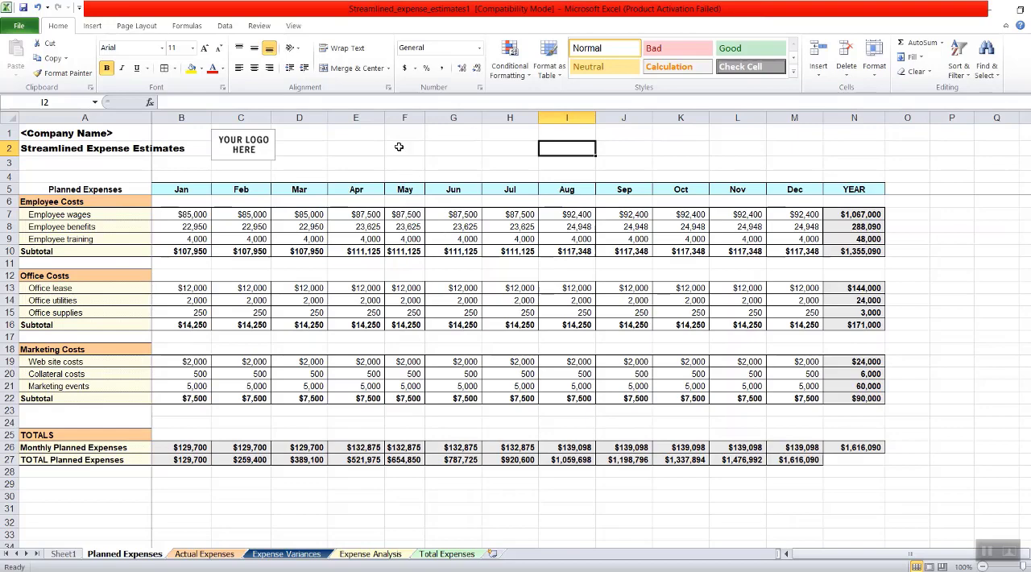
- Hide the restored May column F on the Planned Expenses sheet again
left_click(405, 118)
right_click(409, 182)
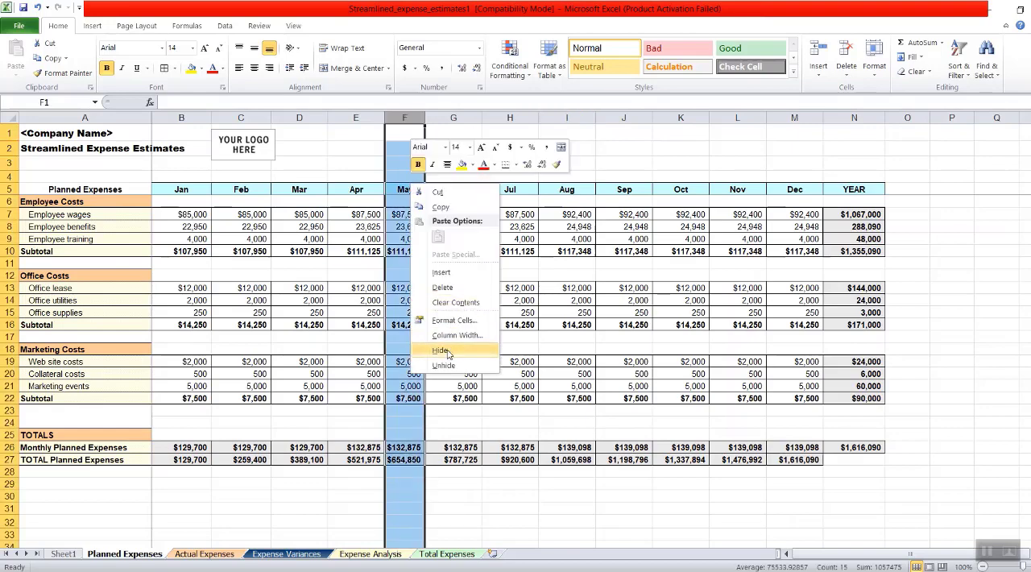
left_click(448, 353)
- Unhide the May column F by selecting its neighbouring columns E through G and applying Unhide
left_click(364, 116)
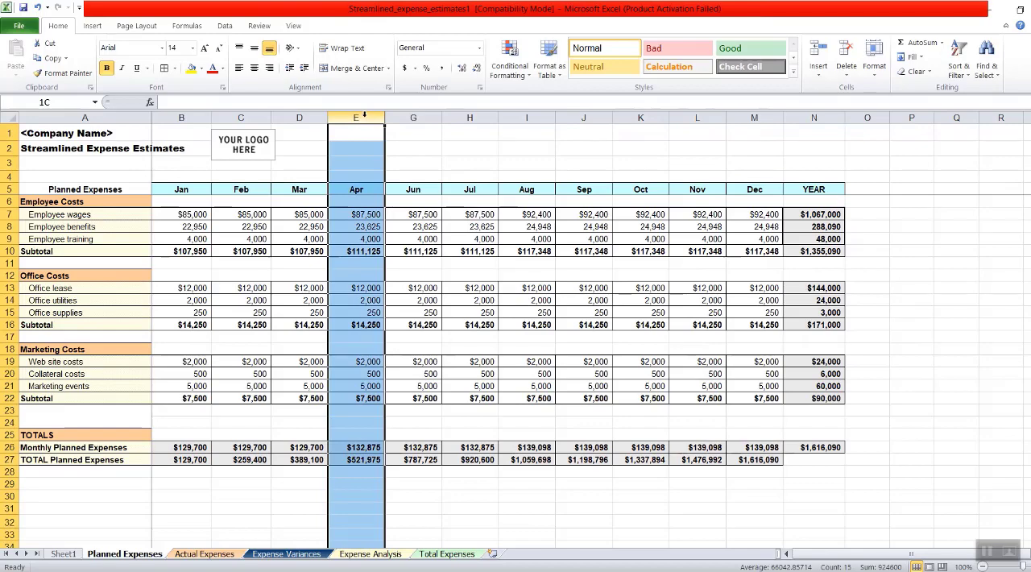
left_click_drag(364, 116, 414, 118)
right_click(410, 194)
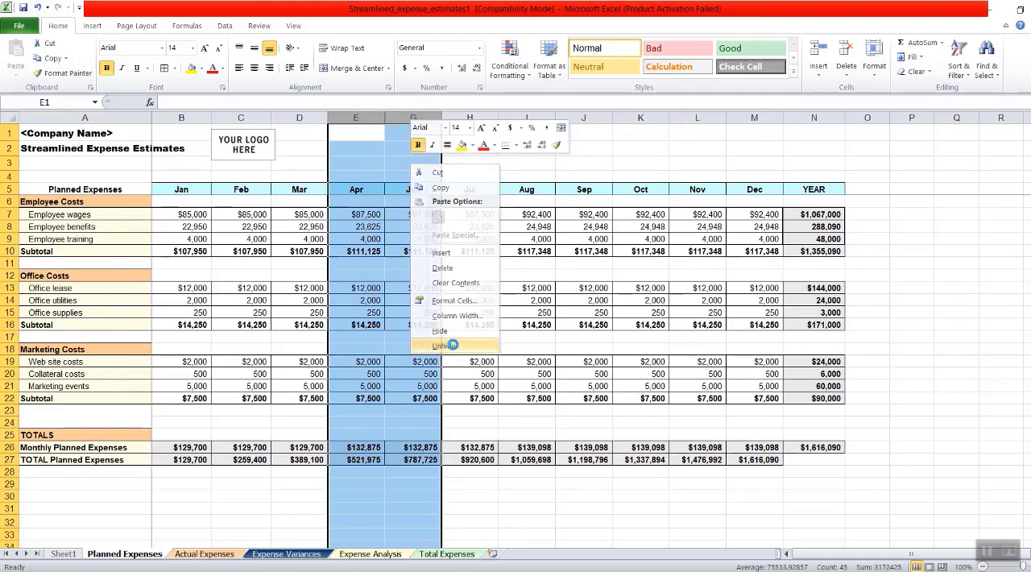
left_click(451, 346)
left_click(395, 117)
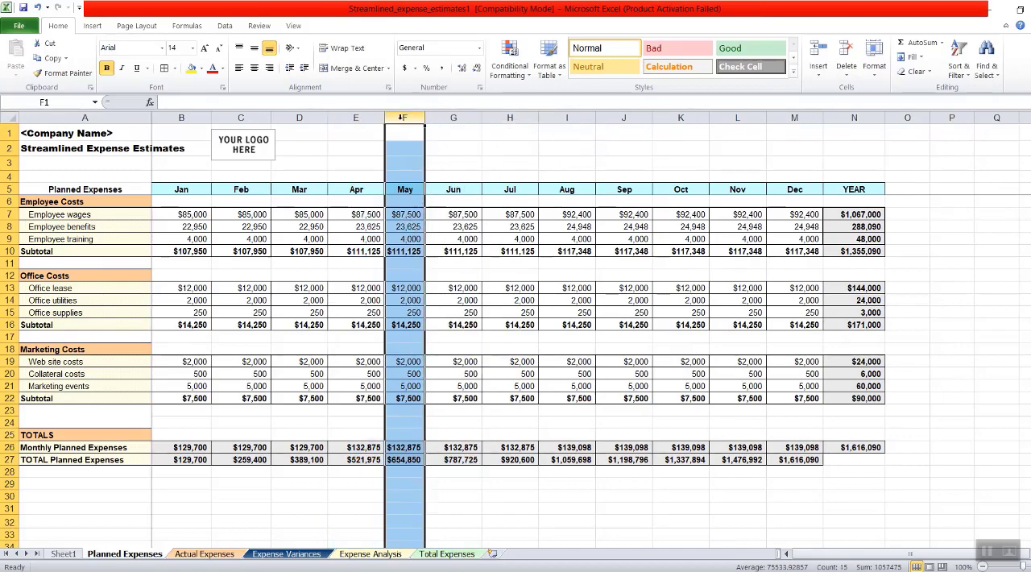
left_click(544, 203)
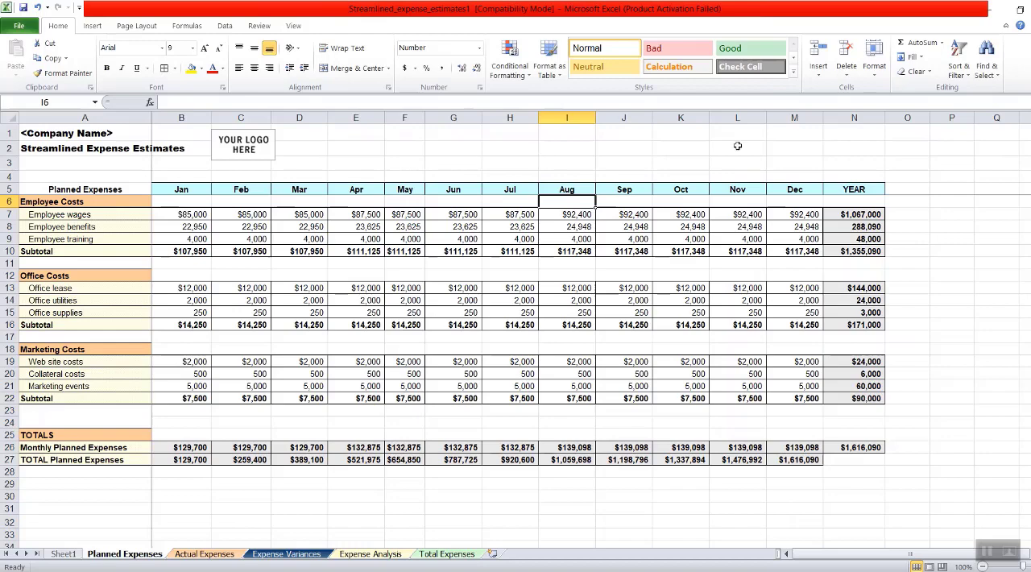
left_click(735, 117)
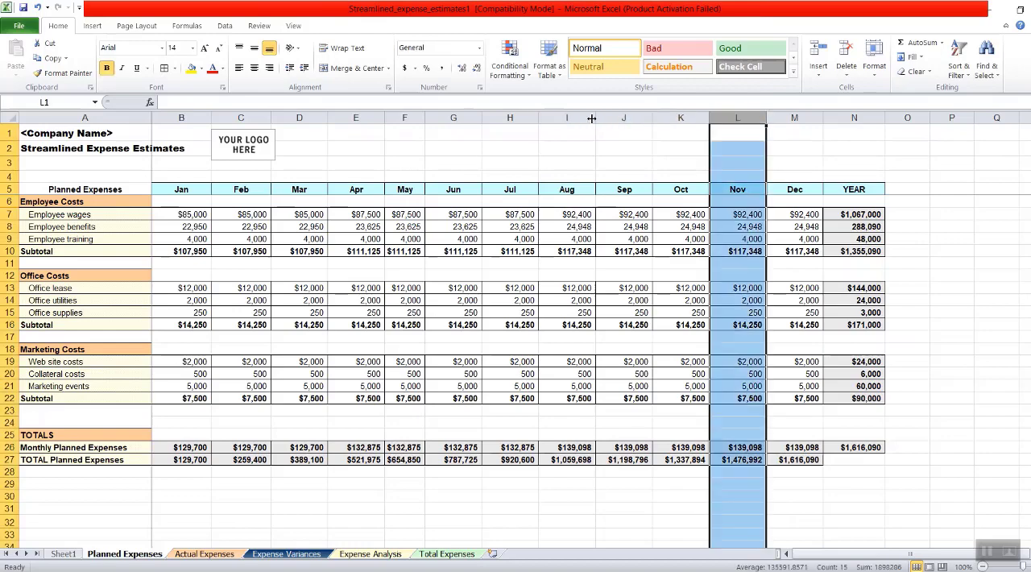
left_click(566, 118, "ctrl")
left_click(299, 117, "ctrl")
left_click(181, 118, "ctrl")
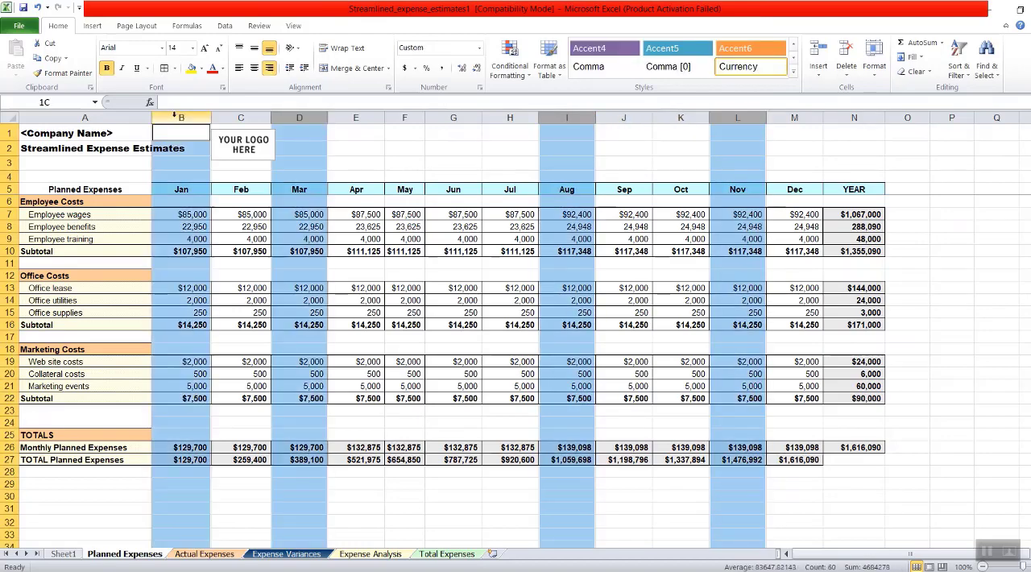
right_click(303, 196)
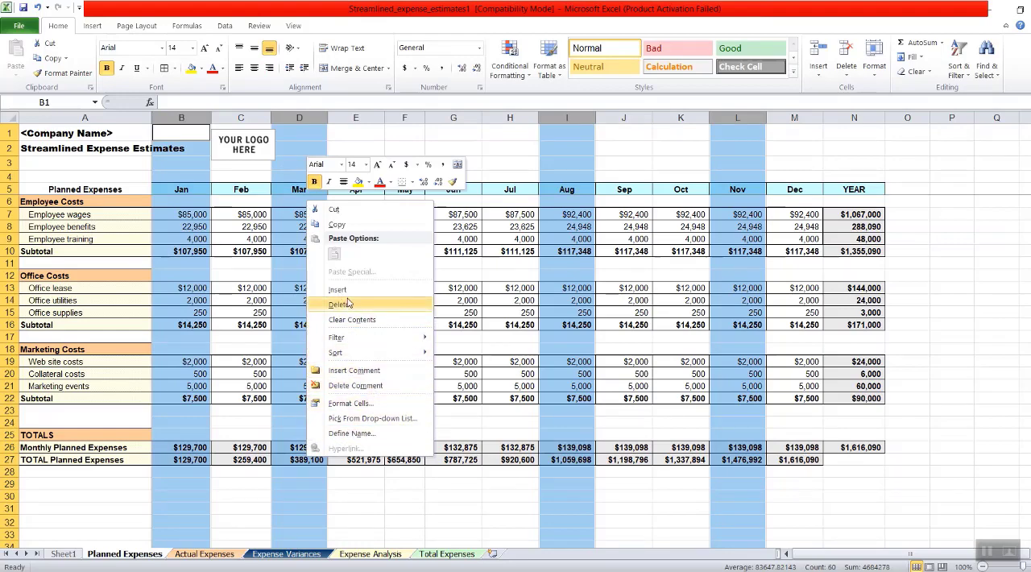
right_click(534, 220)
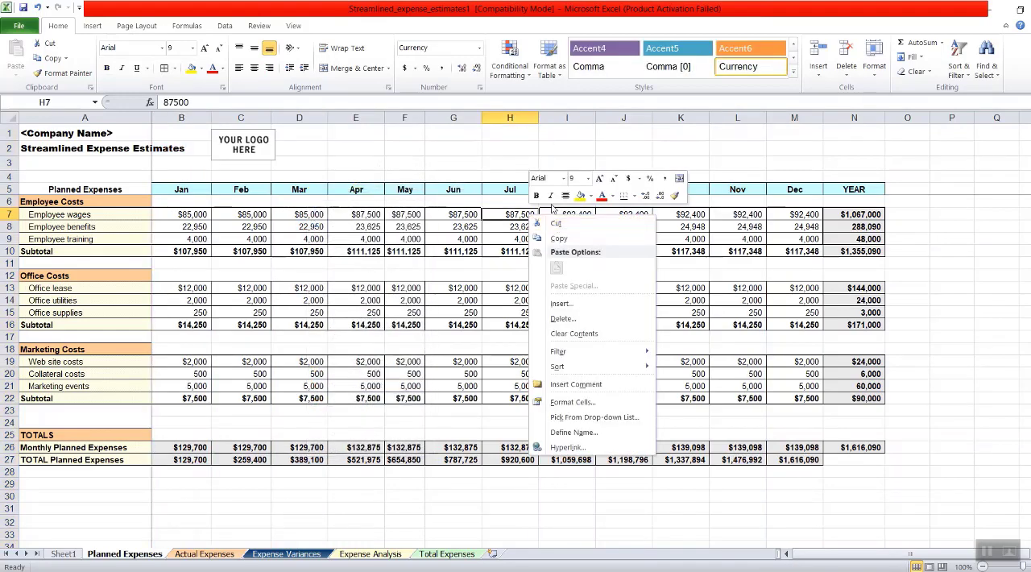
- Select the Jan, Apr, Aug and Nov columns (B, E, I and L) together and hide them on the Planned Expenses sheet
left_click(737, 117)
left_click(574, 118, "ctrl")
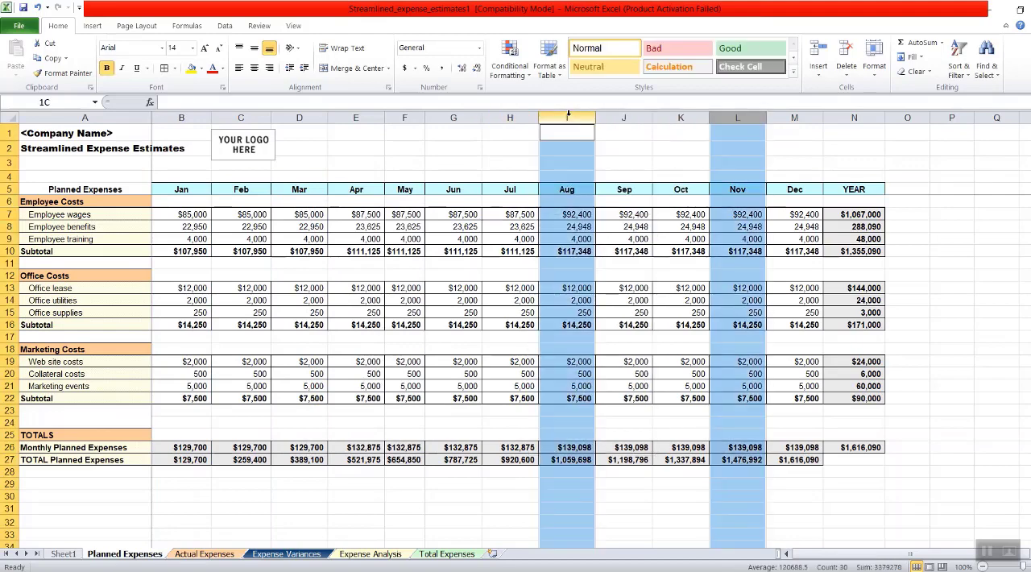
left_click(356, 118, "ctrl")
left_click(195, 118, "ctrl")
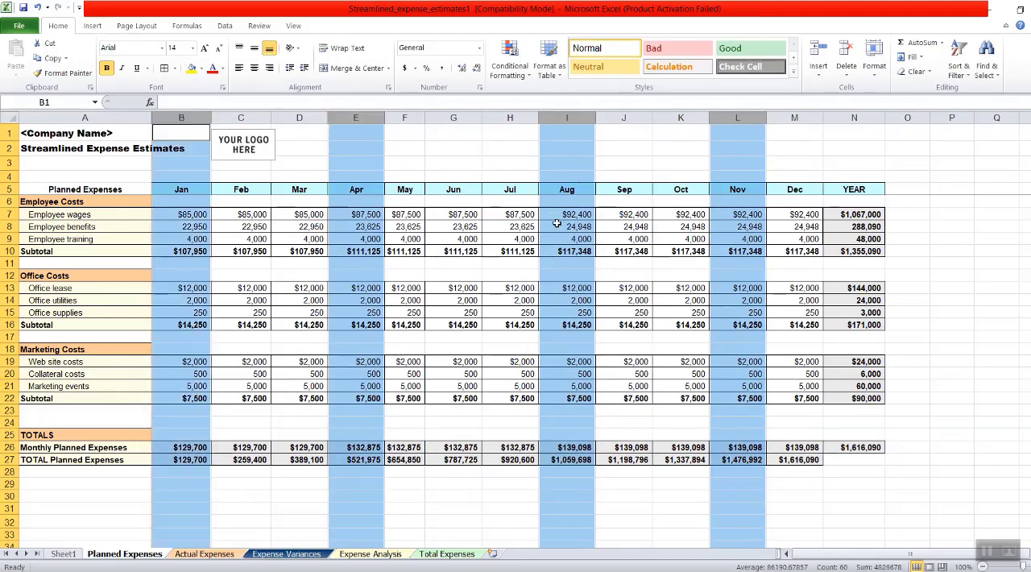
right_click(739, 160)
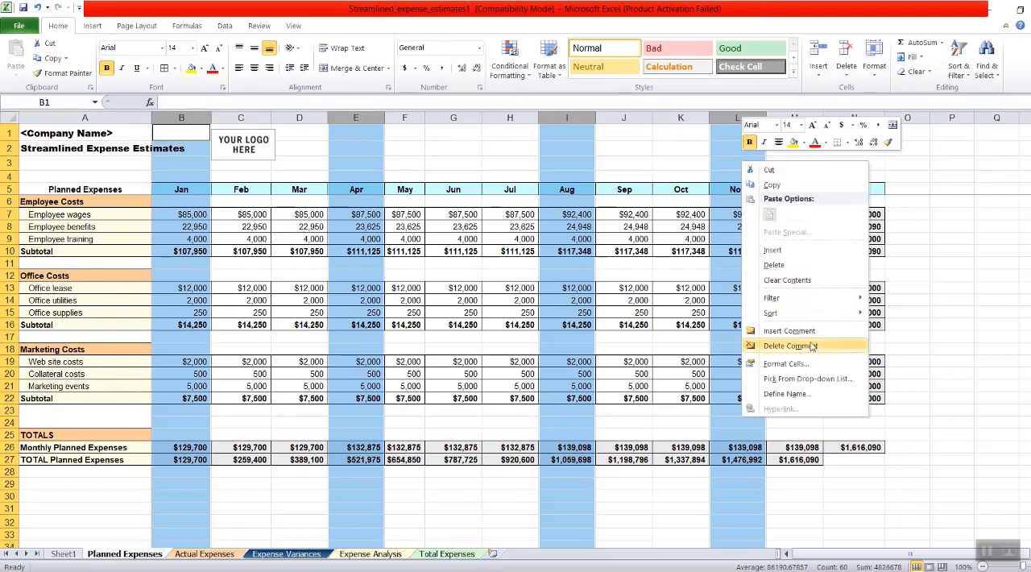
key("Escape")
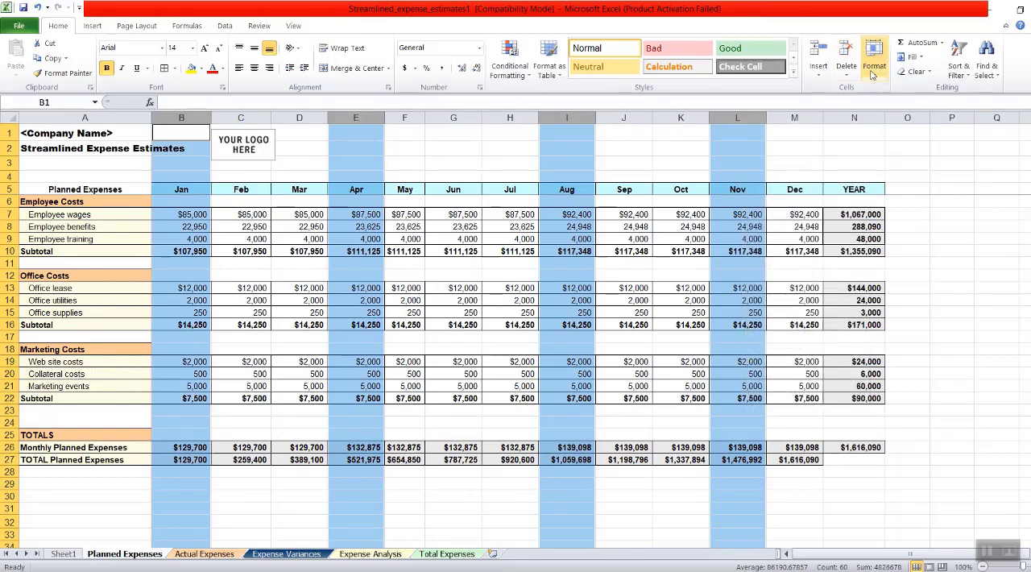
left_click(874, 64)
mouse_move(911, 202)
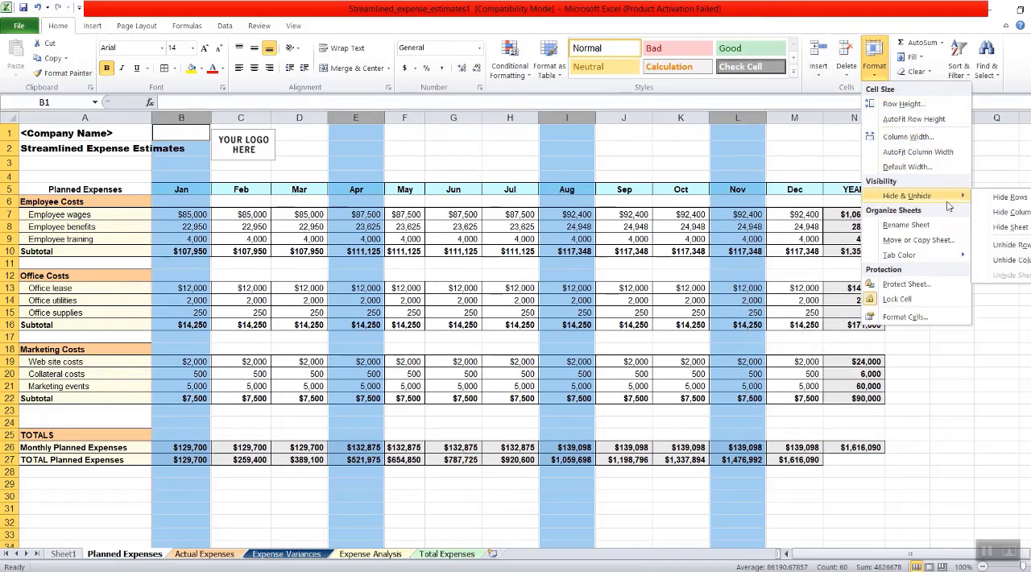
left_click(998, 225)
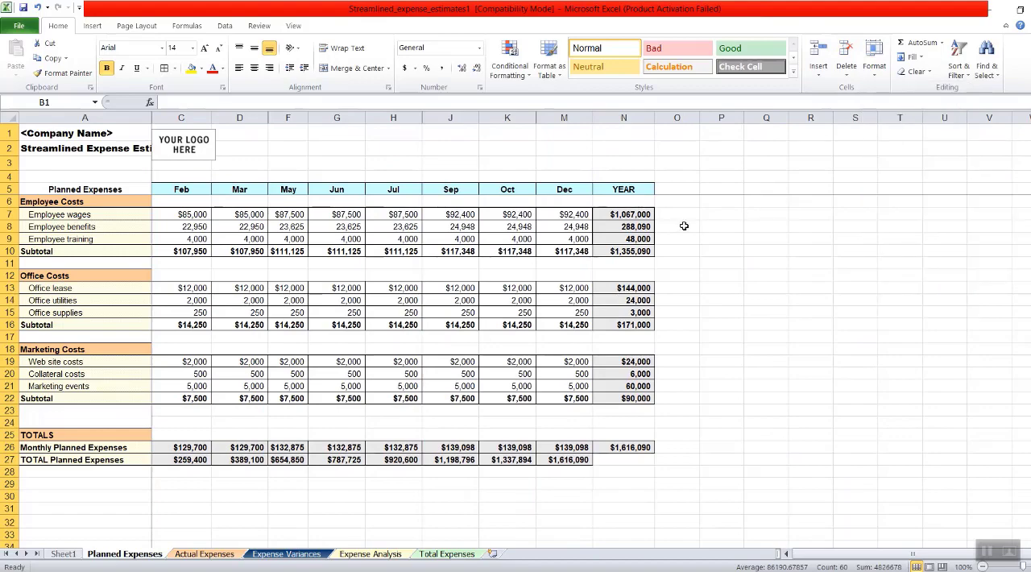
left_click(721, 214)
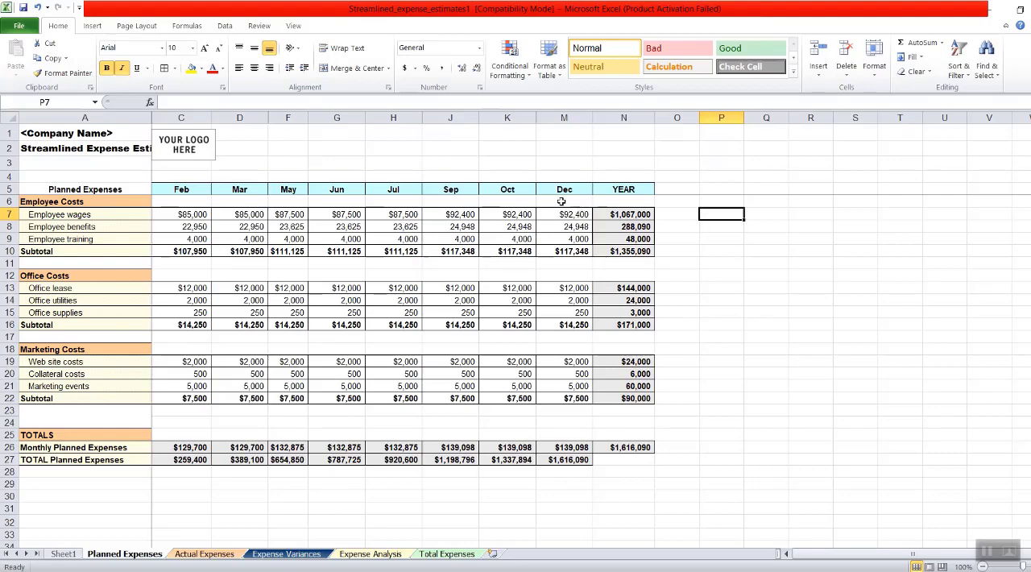
- Unhide the Nov column L by selecting its neighbouring columns K through M and applying Unhide
left_click(557, 117)
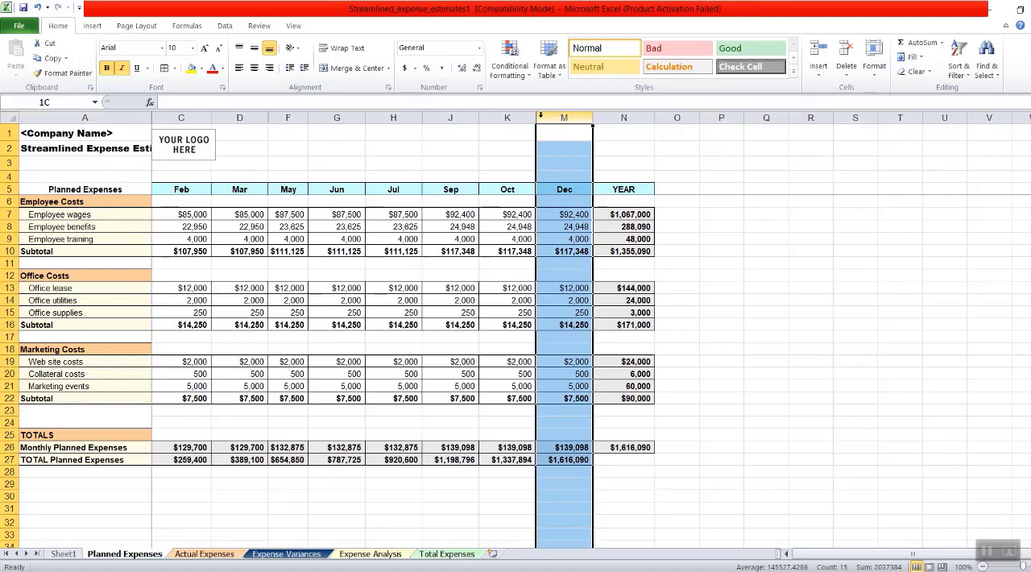
left_click_drag(541, 116, 516, 117)
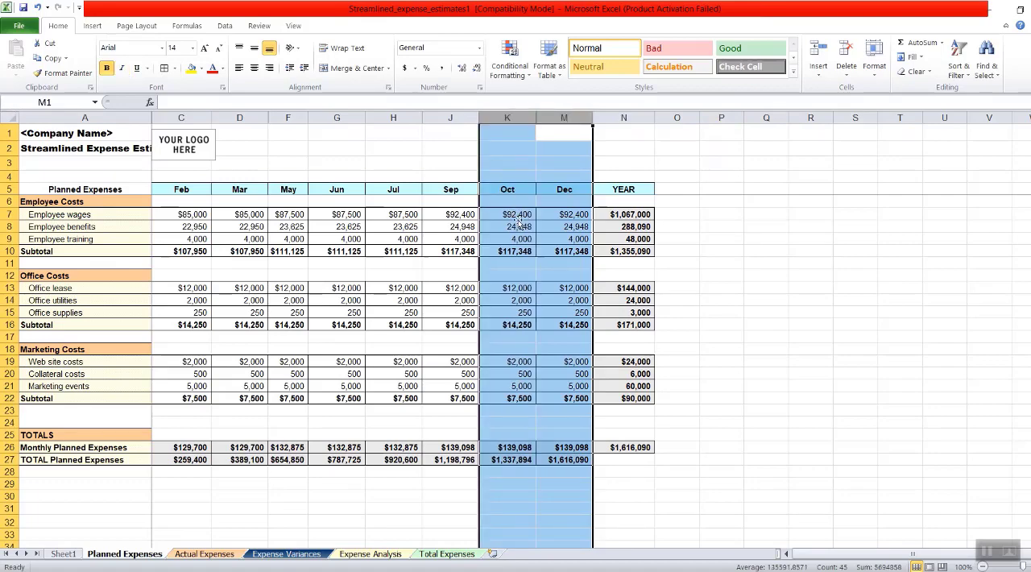
right_click(529, 225)
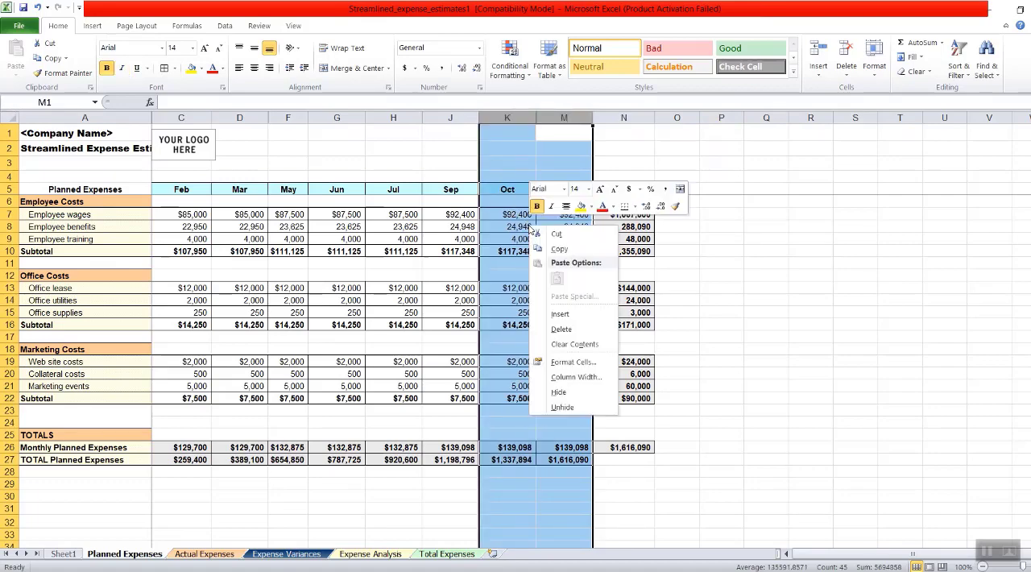
left_click(562, 407)
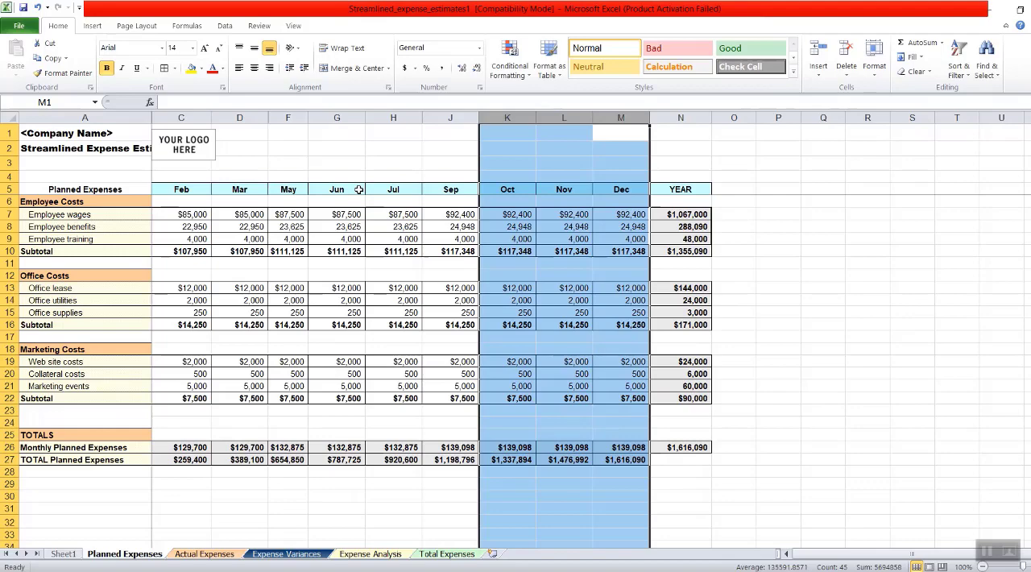
left_click(184, 322)
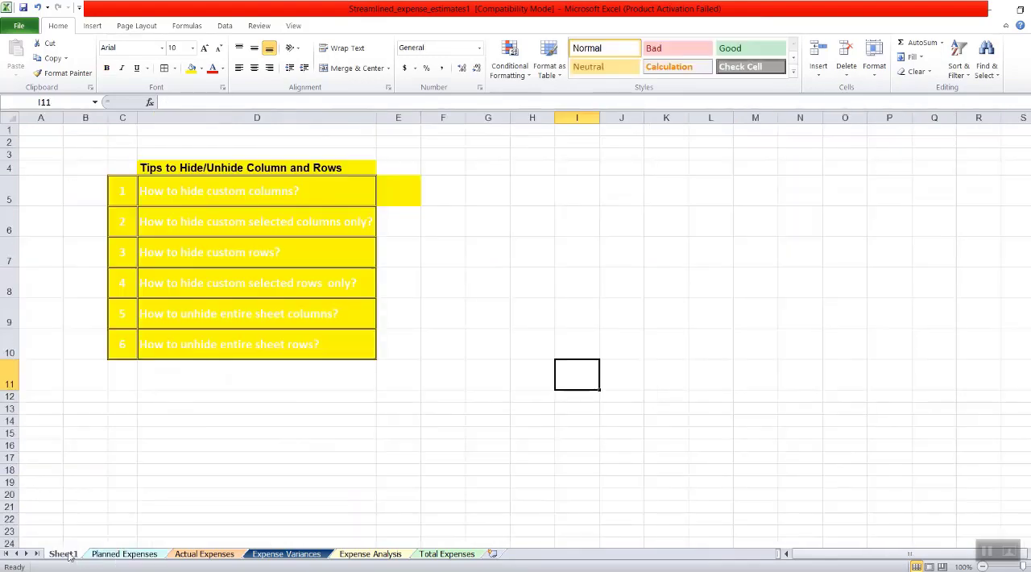
- Go back to Sheet1 to review the list of hide and unhide tips
left_click(69, 555)
left_click(106, 557)
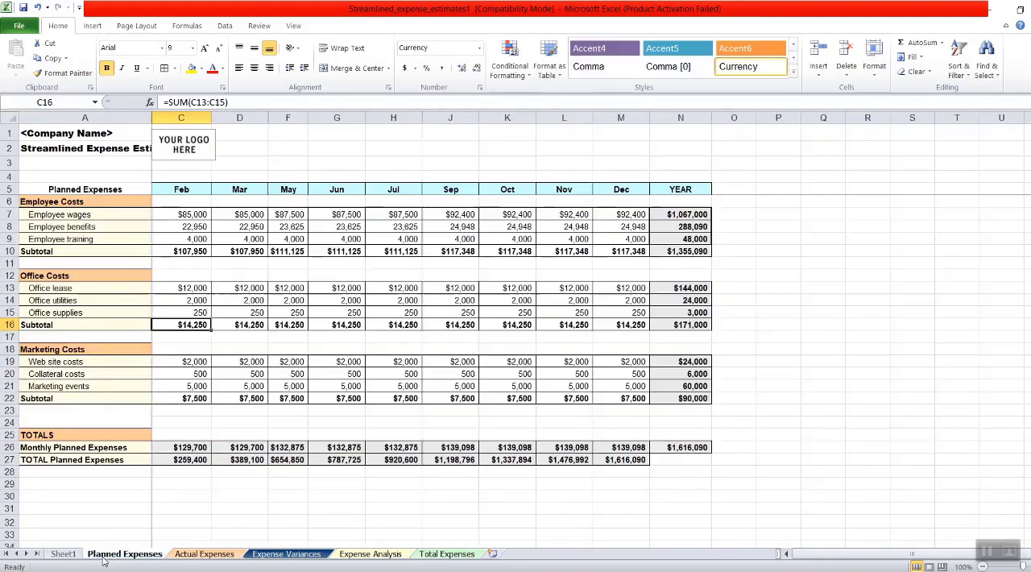
left_click(61, 557)
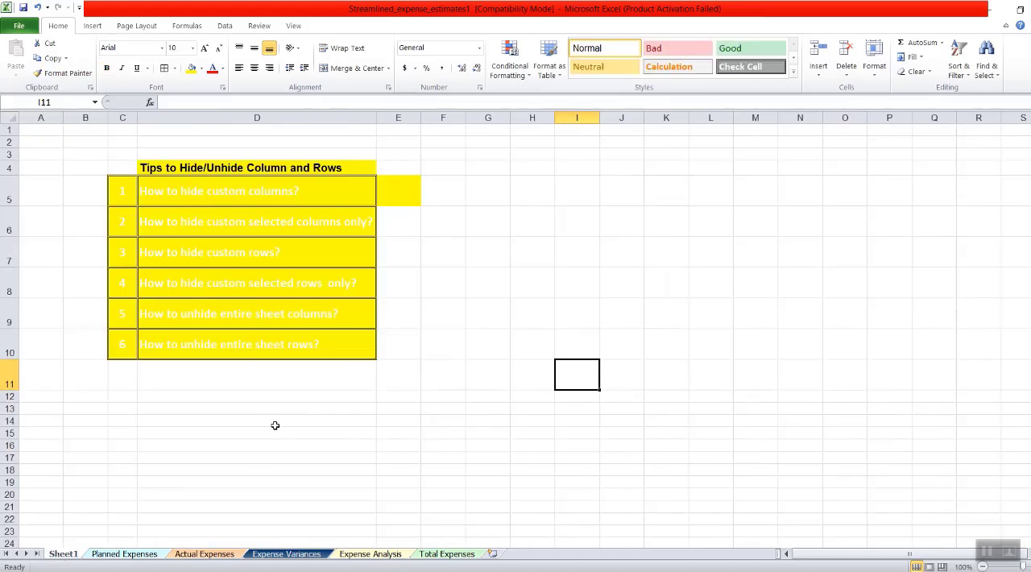